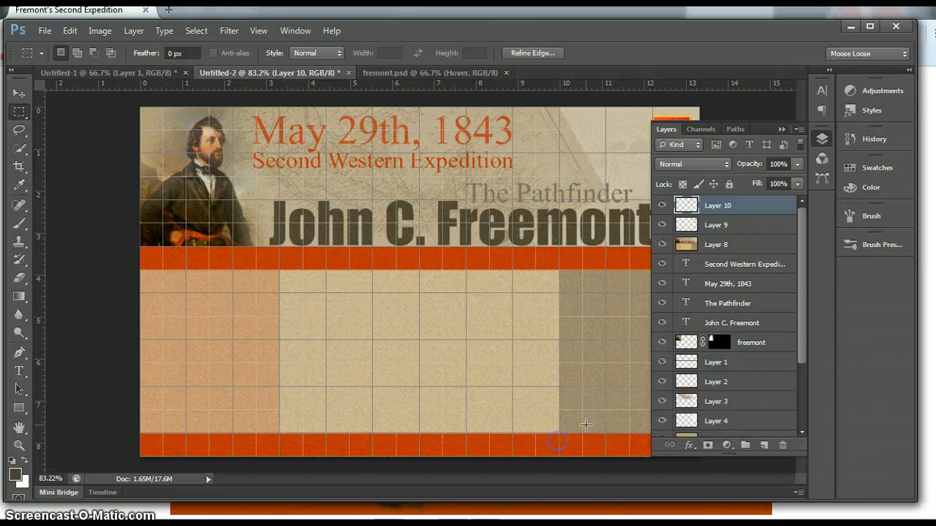
Step: Fill the selected central rectangle on Layer 10 with white, clear the selection and hide the grid
left_click(707, 207)
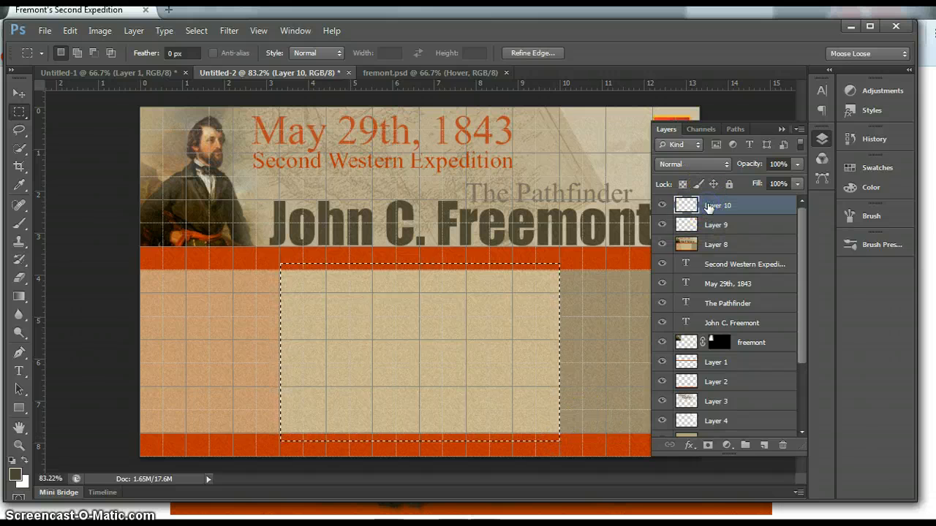
key("x")
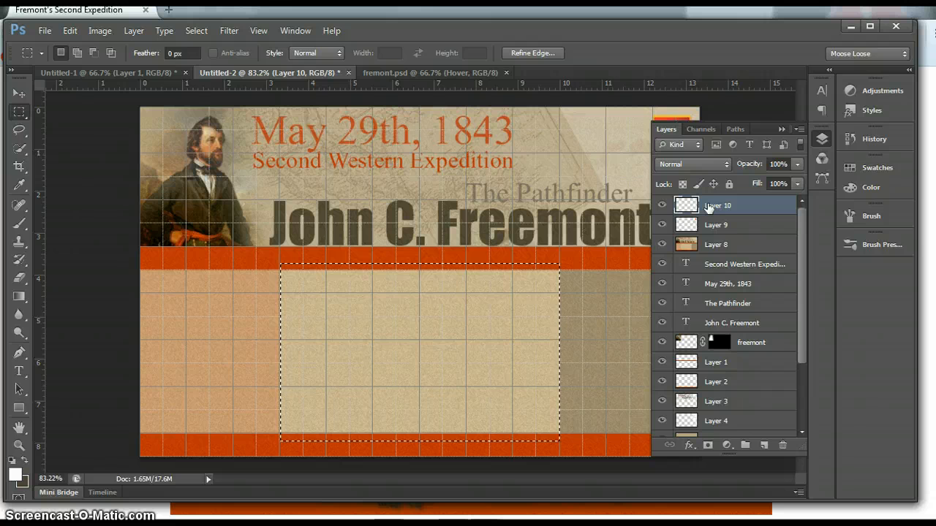
key("ctrl+BackSpace")
key("alt+BackSpace")
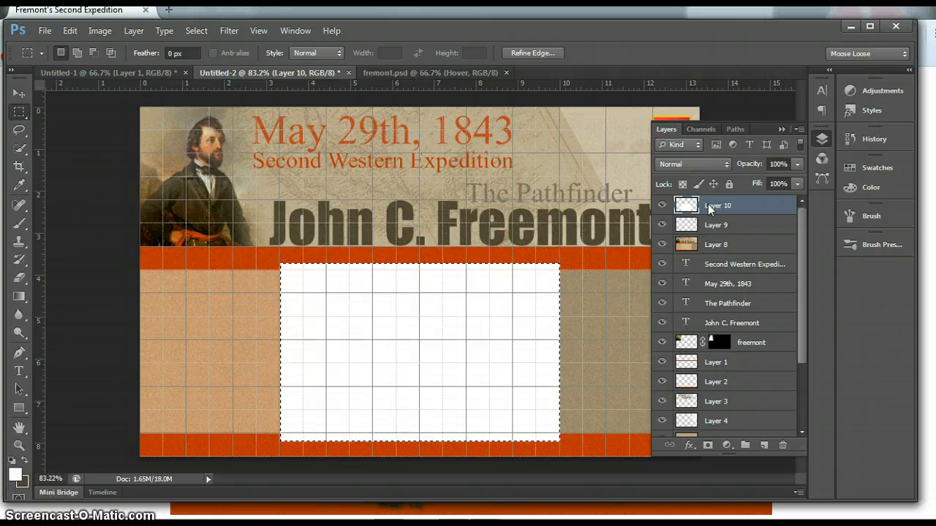
key("ctrl+d")
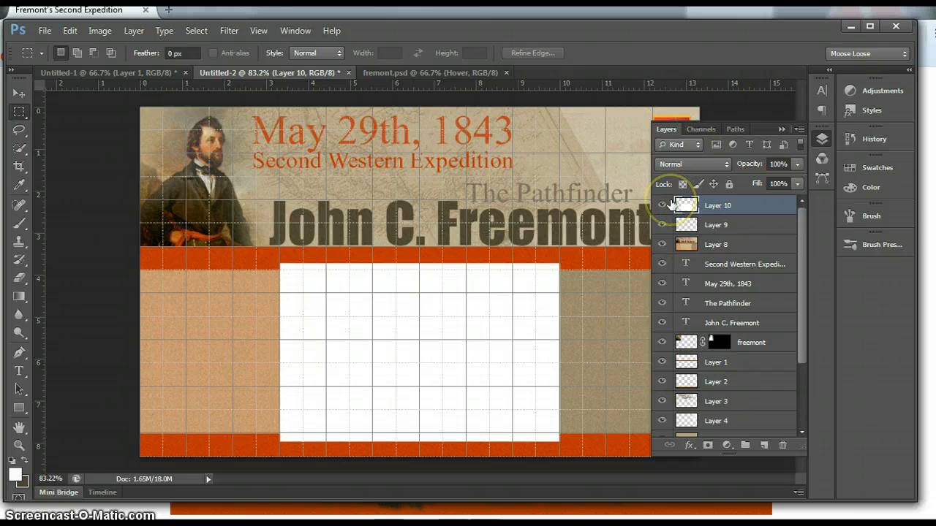
key("ctrl+apostrophe")
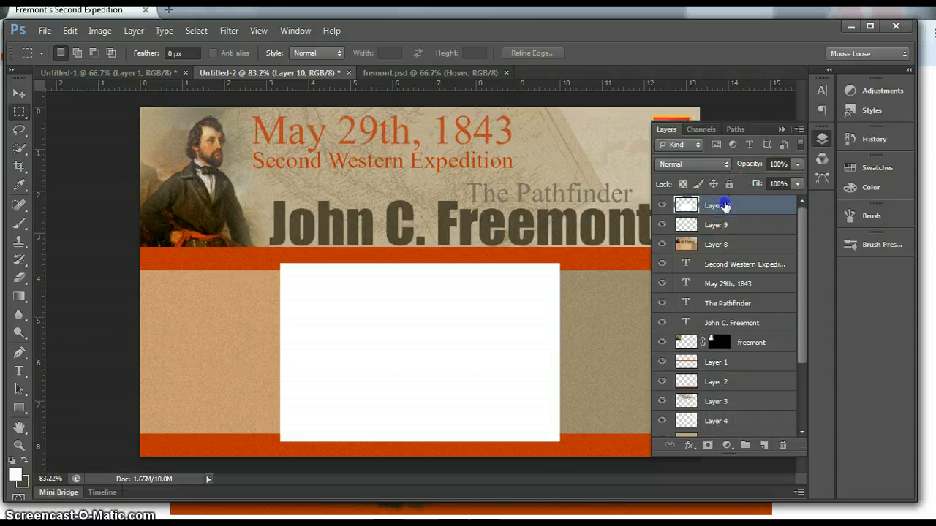
Step: Apply Add Noise to the white rectangle at 4%, with Uniform distribution and Monochromatic enabled
left_click(229, 31)
mouse_move(286, 198)
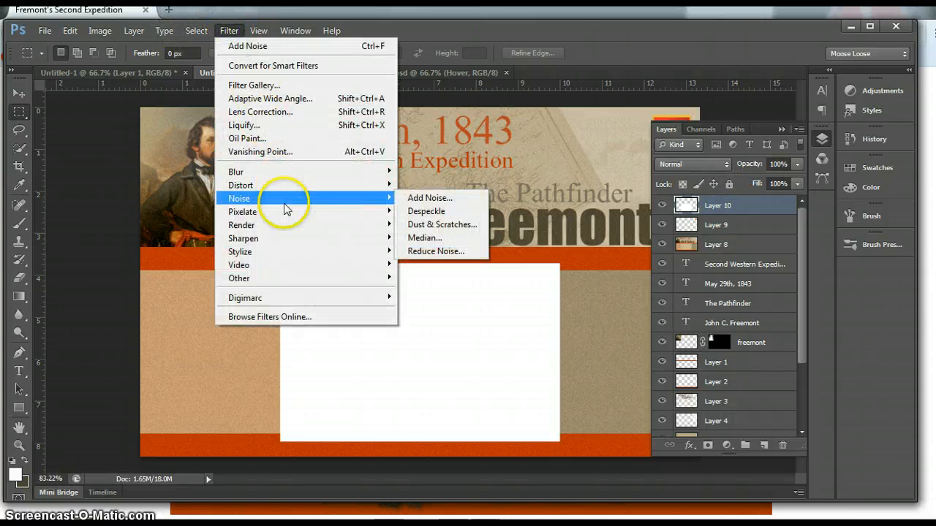
left_click(414, 199)
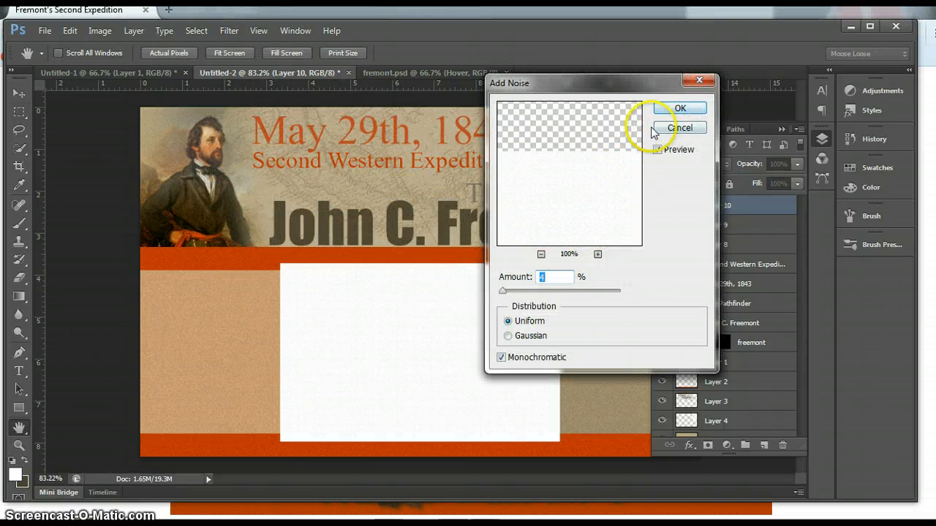
left_click(670, 109)
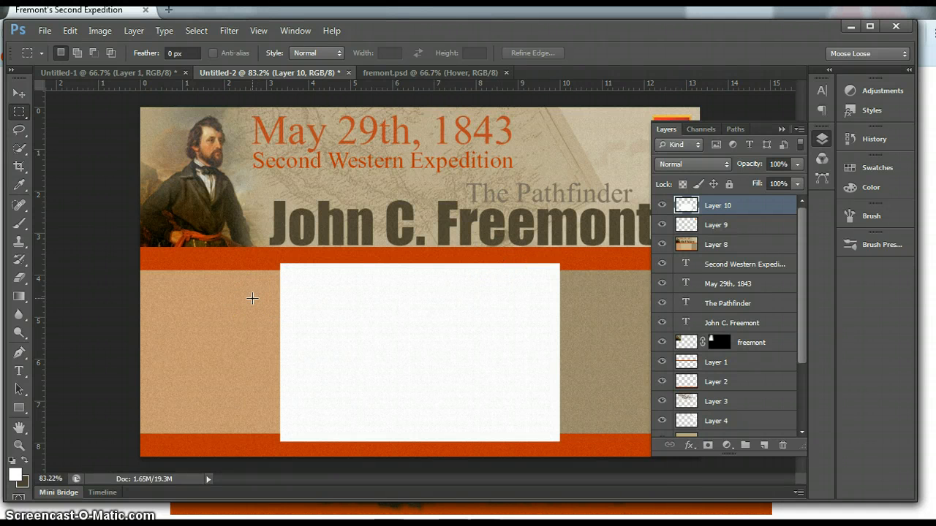
Step: Cut a jagged torn-paper edge along the bottom of the white rectangle with a freehand lasso selection, and deselect
left_click(20, 132)
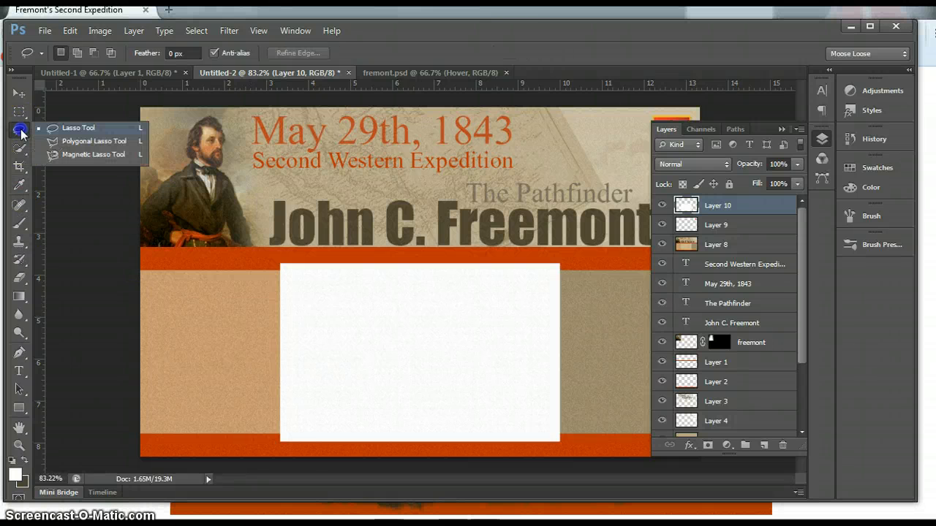
left_click(66, 128)
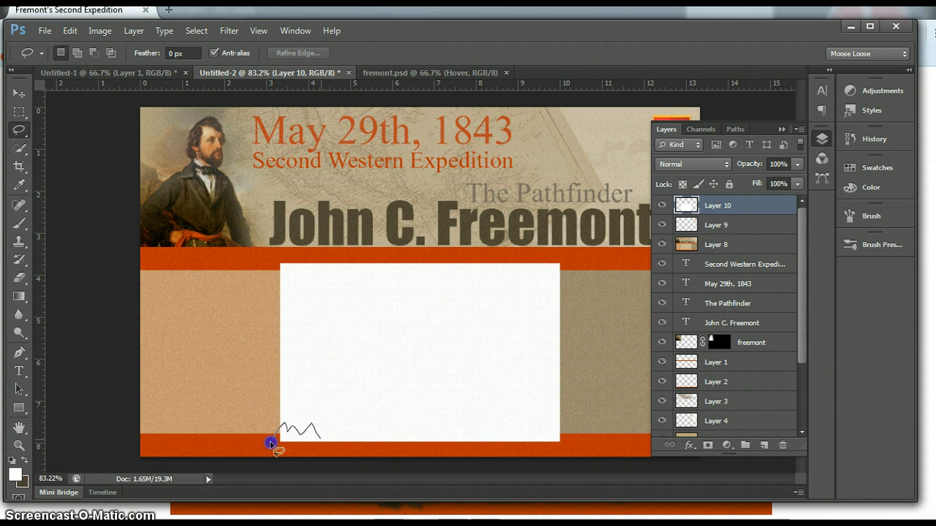
left_click_drag(270, 444, 353, 429)
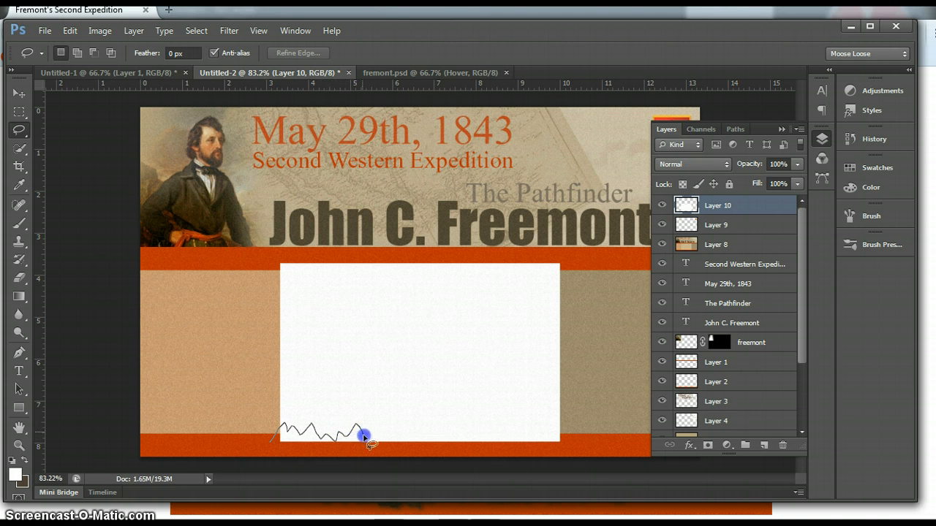
left_click_drag(372, 445, 396, 448)
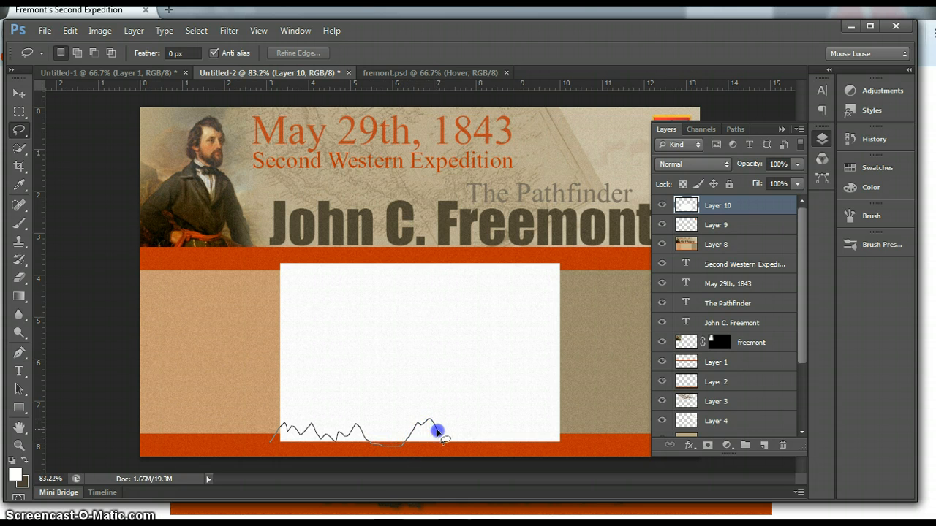
left_click_drag(444, 431, 499, 431)
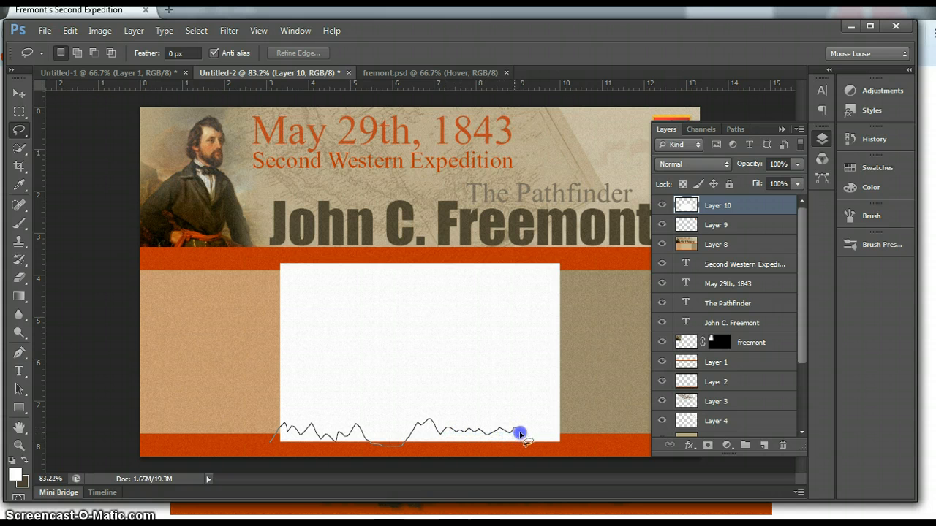
mouse_move(530, 438)
left_mouse_down()
mouse_move(537, 423)
mouse_move(549, 433)
left_mouse_up()
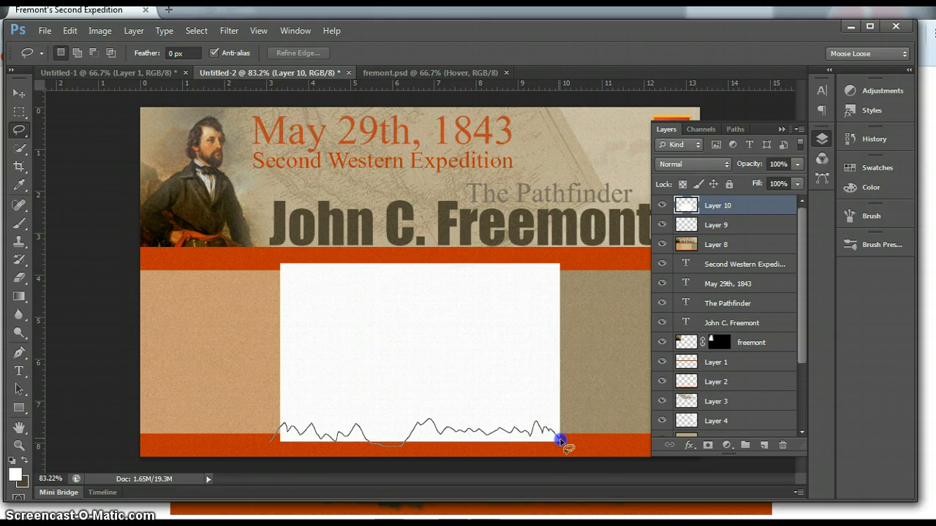
mouse_move(576, 456)
left_mouse_down()
mouse_move(522, 449)
mouse_move(330, 468)
mouse_move(269, 461)
mouse_move(264, 440)
left_mouse_up()
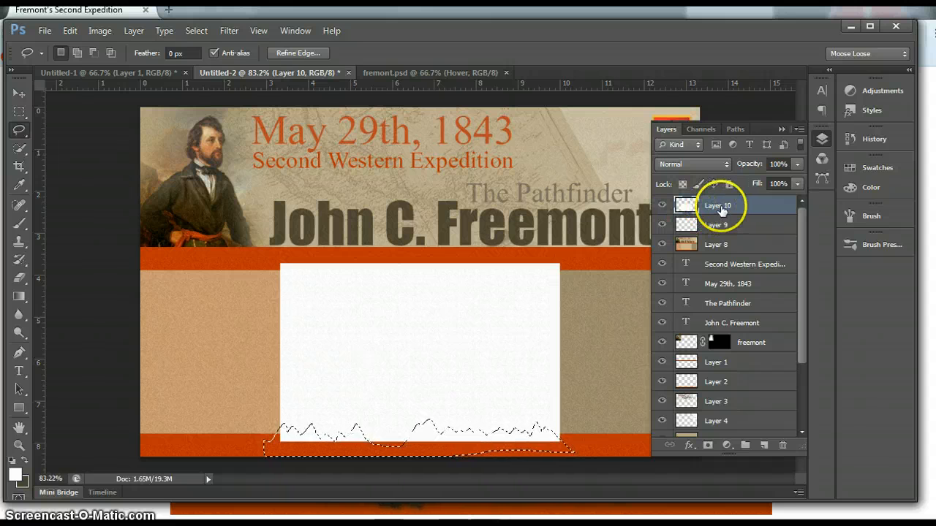
key("Delete")
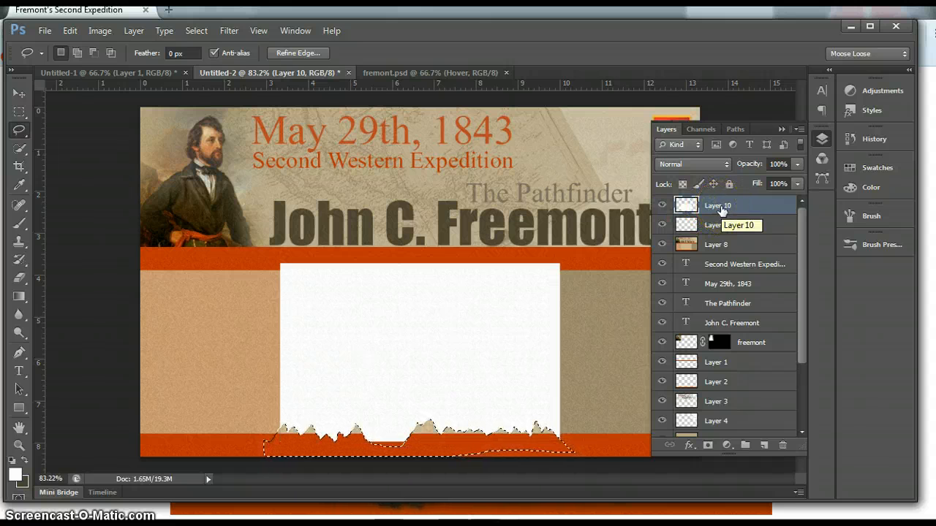
key("ctrl+d")
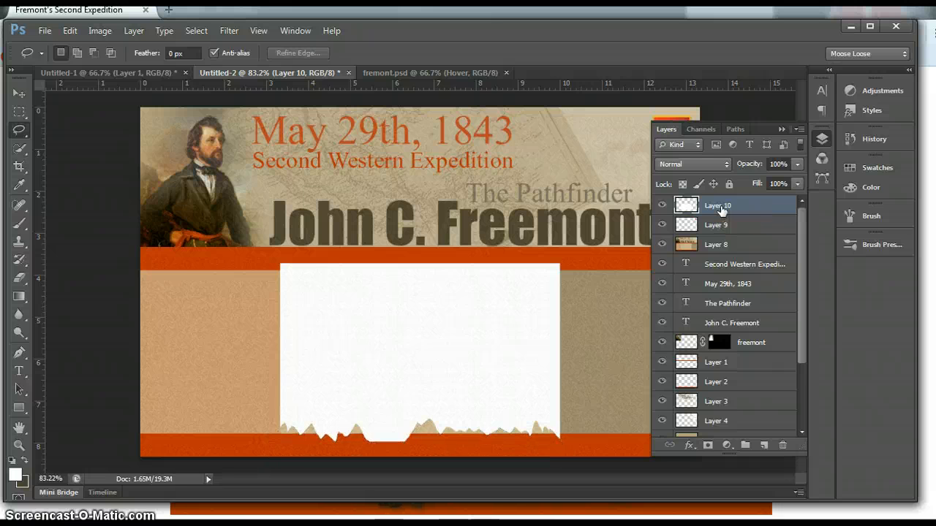
key("ctrl+apostrophe")
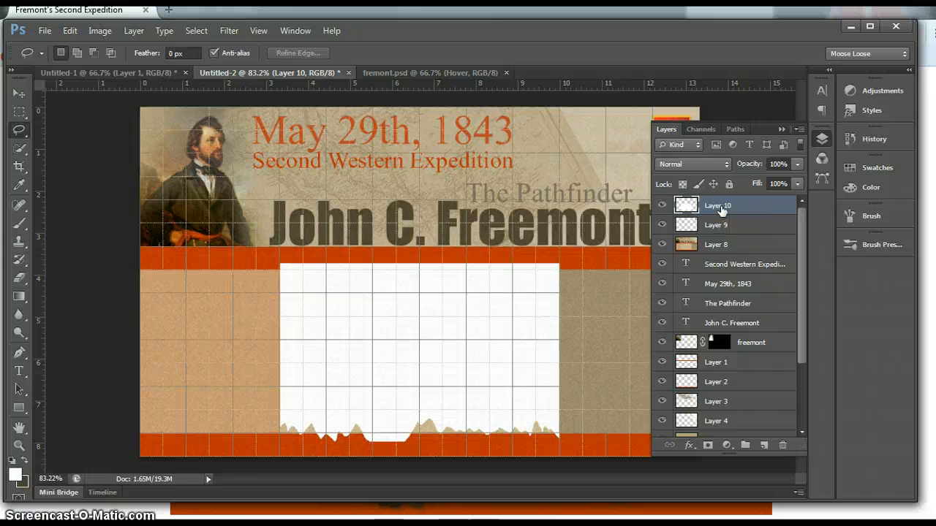
key("ctrl+apostrophe")
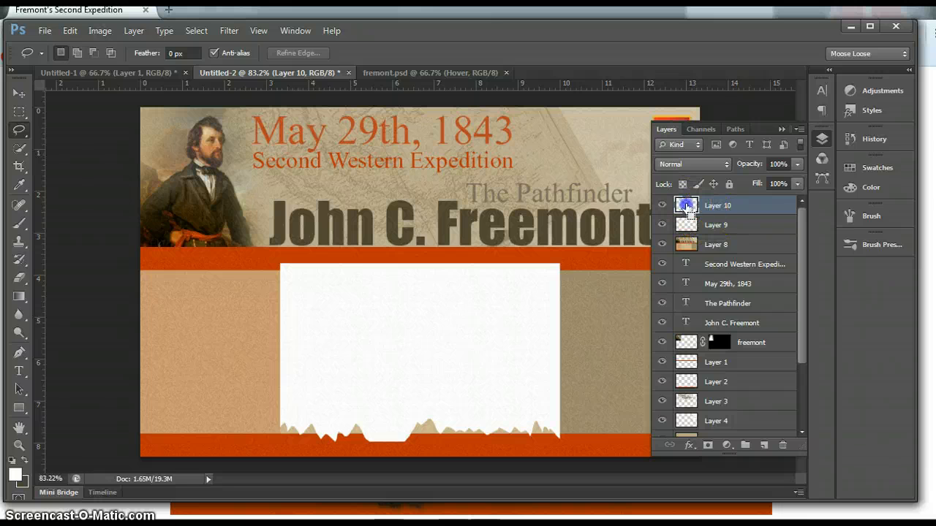
Step: Load the torn paper shape on Layer 10 as a selection and add a new layer above it
left_click(687, 207, "ctrl")
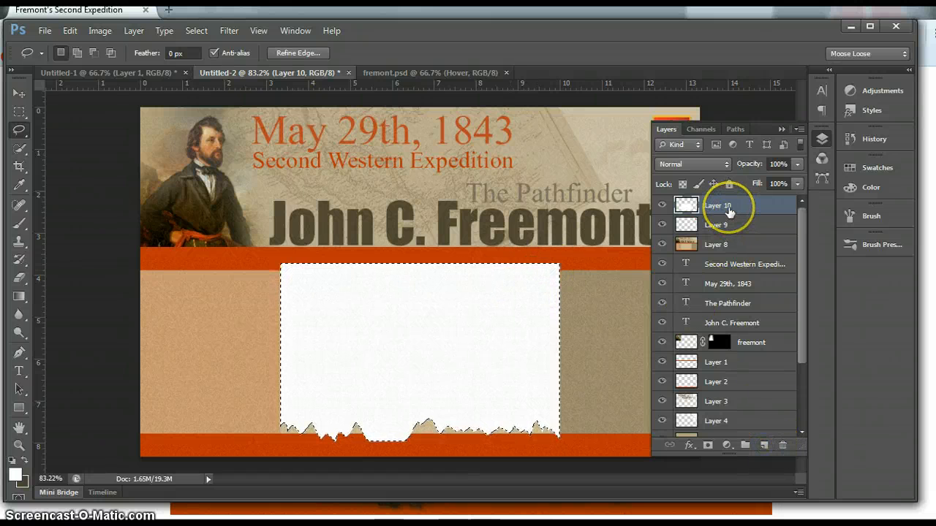
left_click(766, 446)
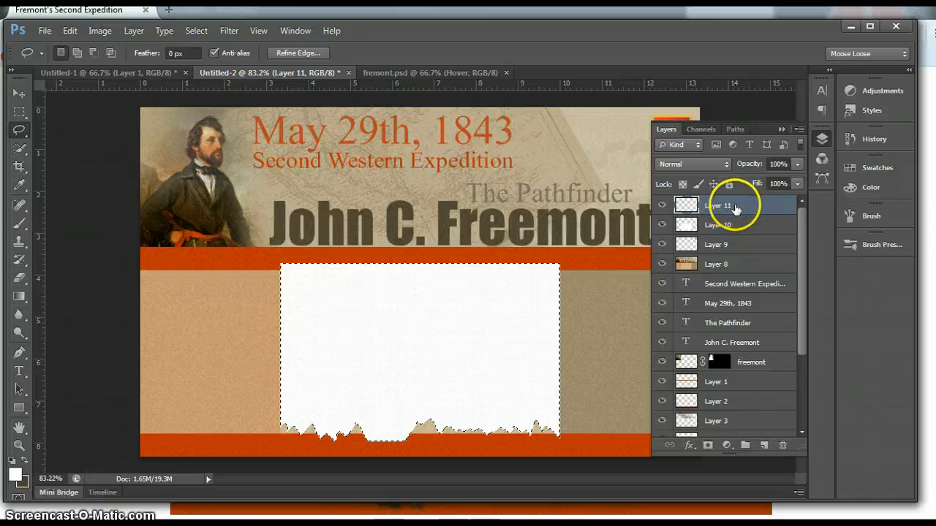
Step: Set the background color to the golden orange cf9243, with brightness at 81%
left_click(24, 484)
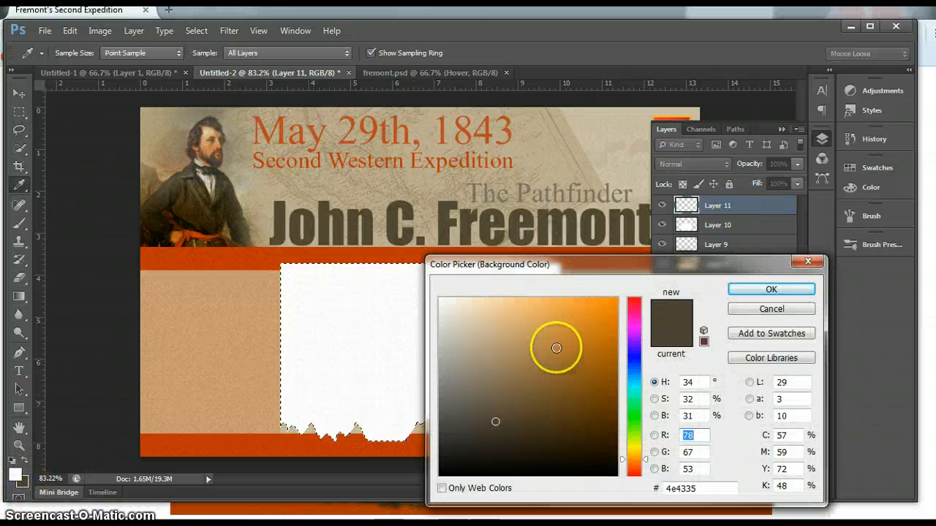
left_click(559, 342)
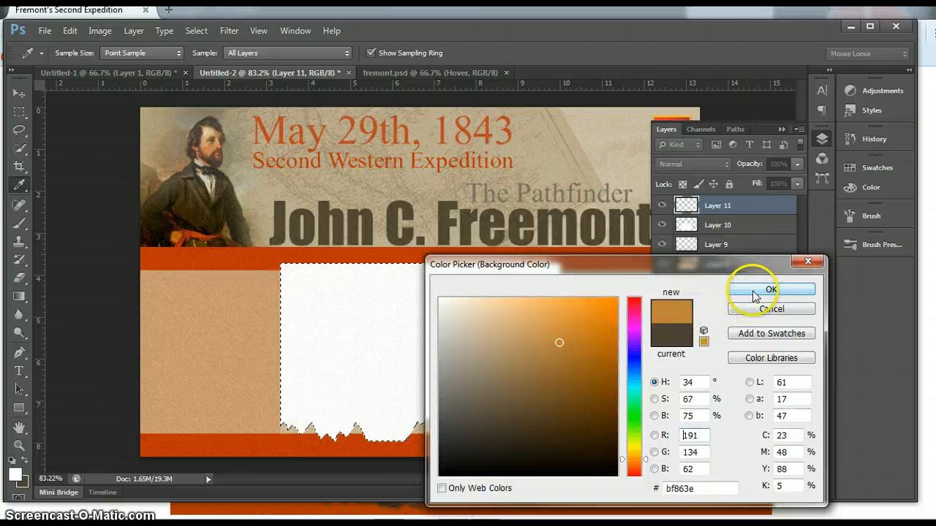
left_click(654, 399)
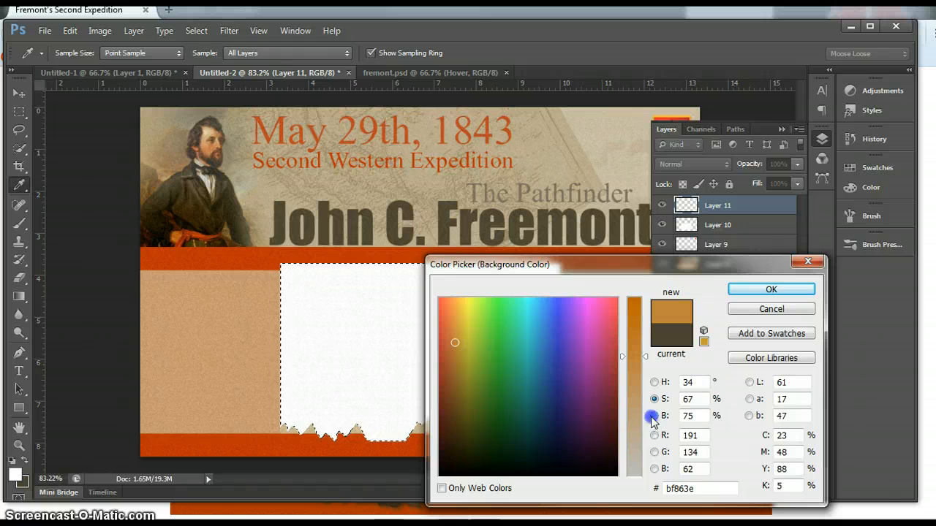
left_click(654, 416)
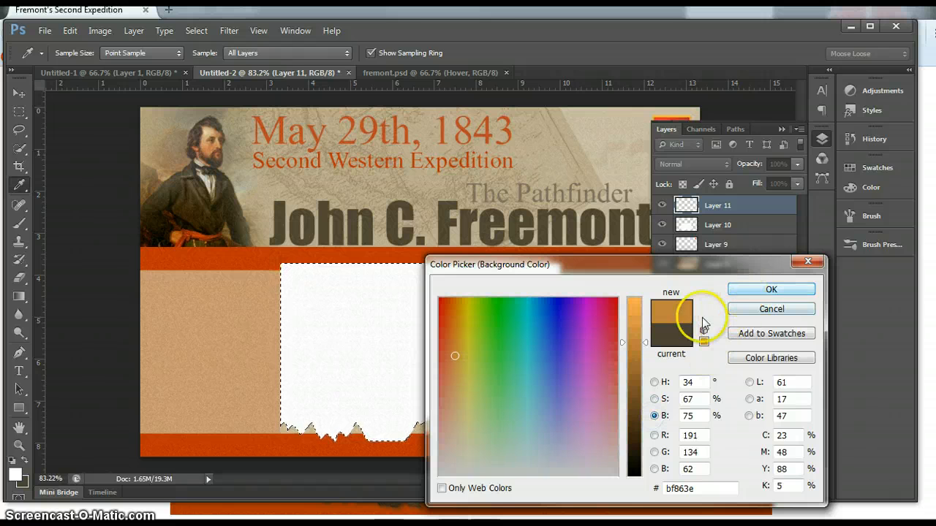
left_click_drag(644, 342, 645, 340)
left_click(744, 292)
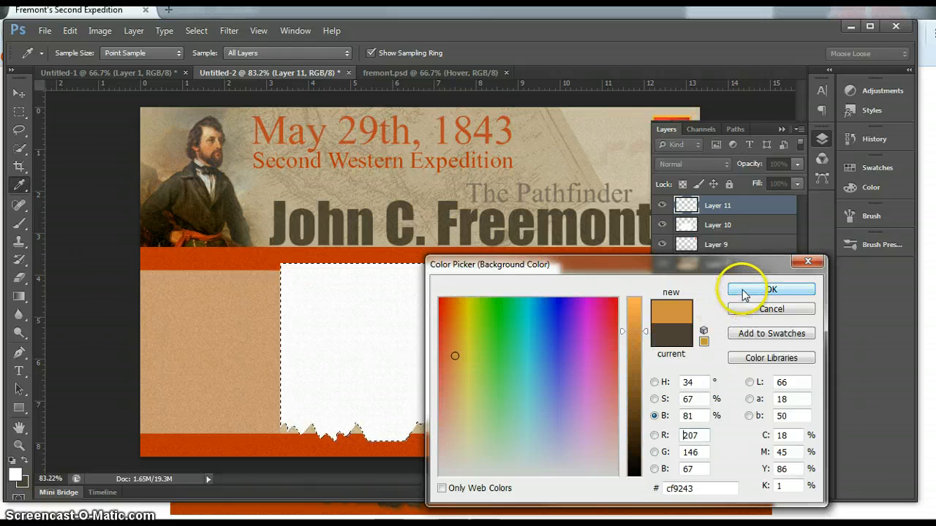
Step: Paint along the torn bottom edge on Layer 11 with the white 200 px Brush at 75% opacity
left_click(22, 150)
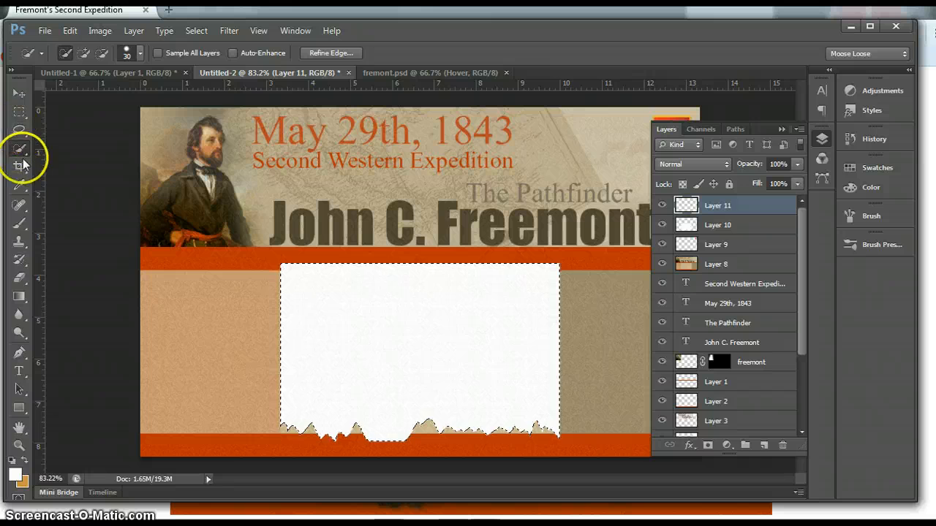
left_click(19, 223)
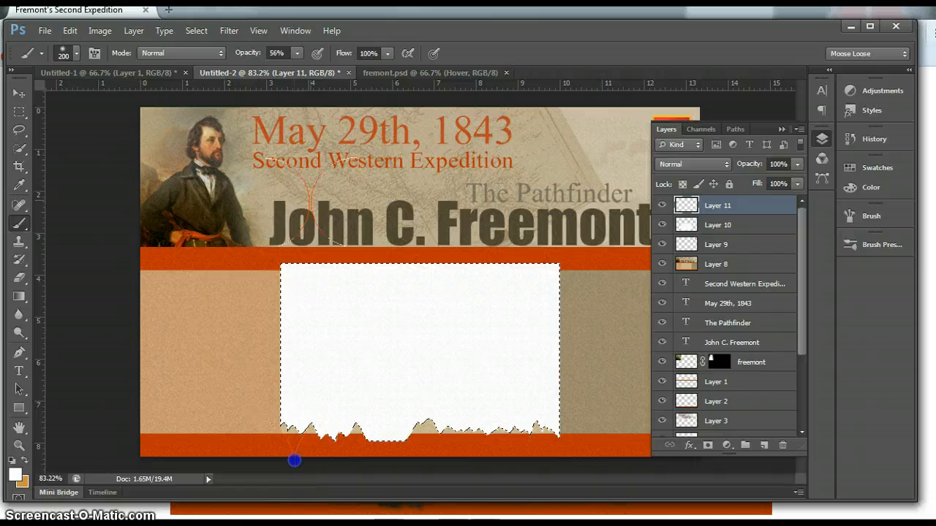
left_click(296, 53)
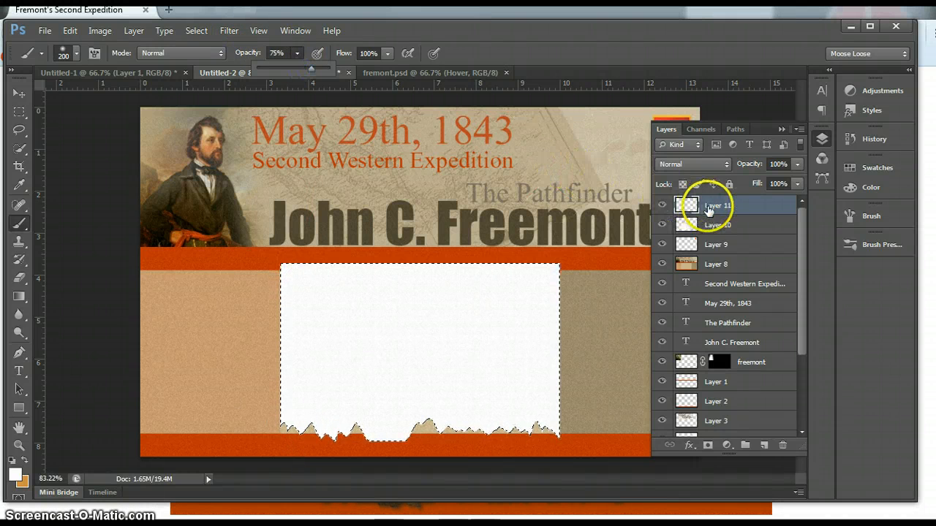
left_click(715, 205)
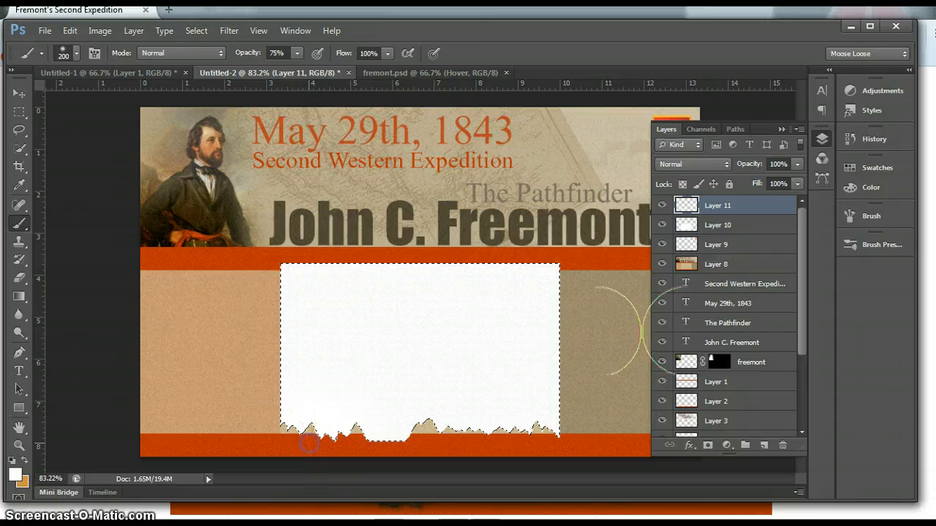
left_click(711, 214)
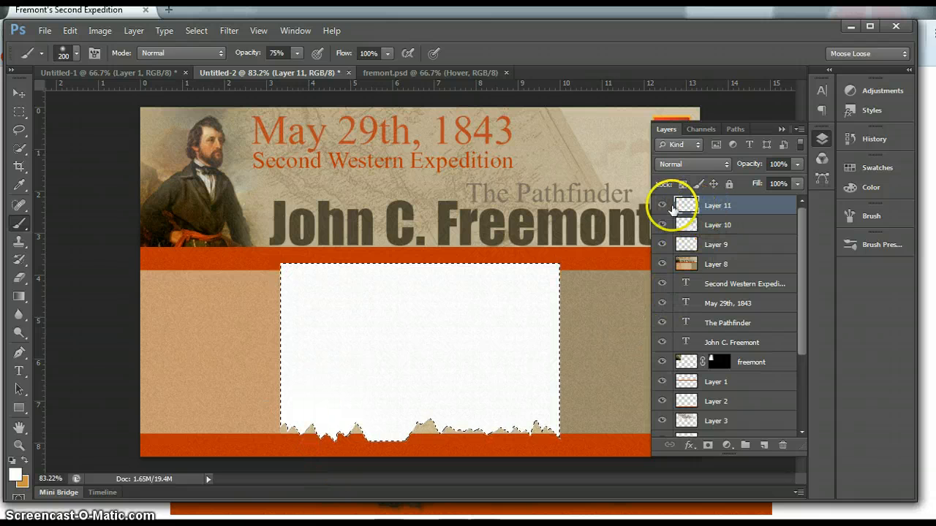
left_click(663, 205)
left_click(662, 206)
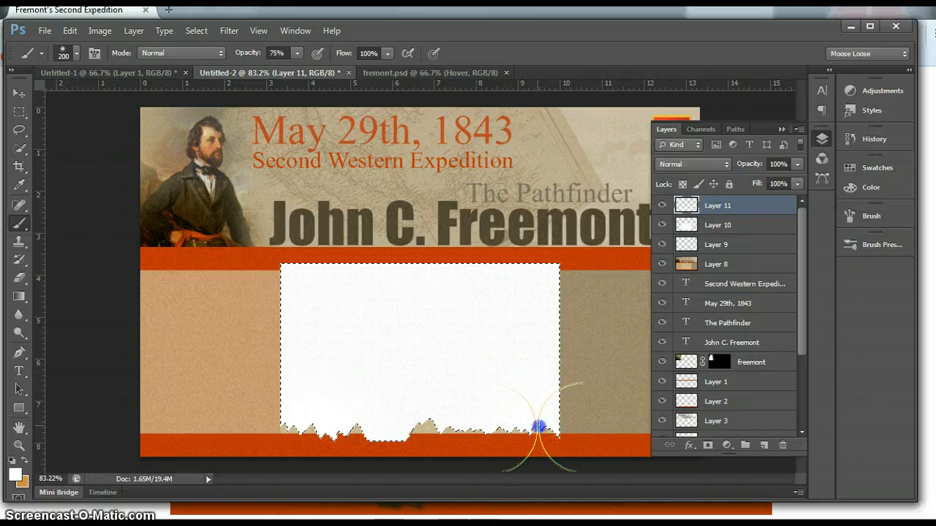
Step: Set the brush opacity to 100%, dab the torn edge, and swap the colors so orange is the foreground
left_click(297, 52)
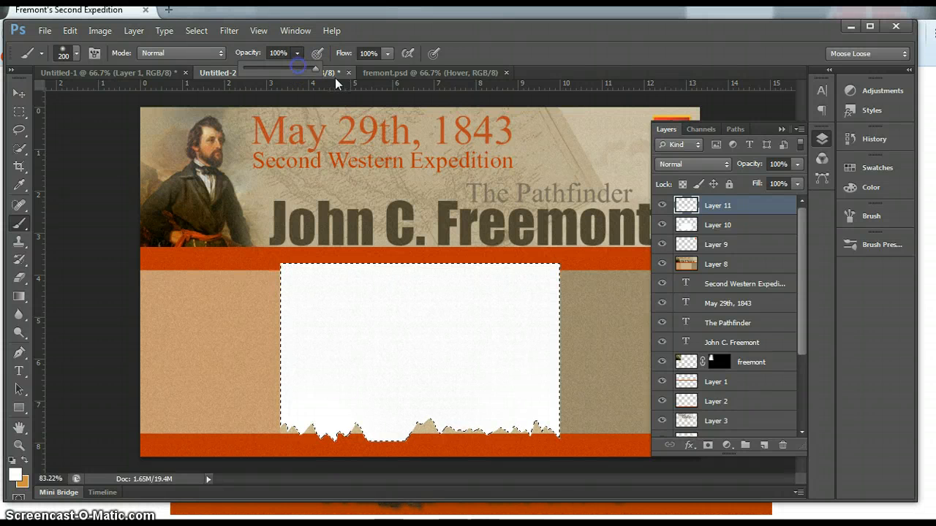
left_click(406, 421)
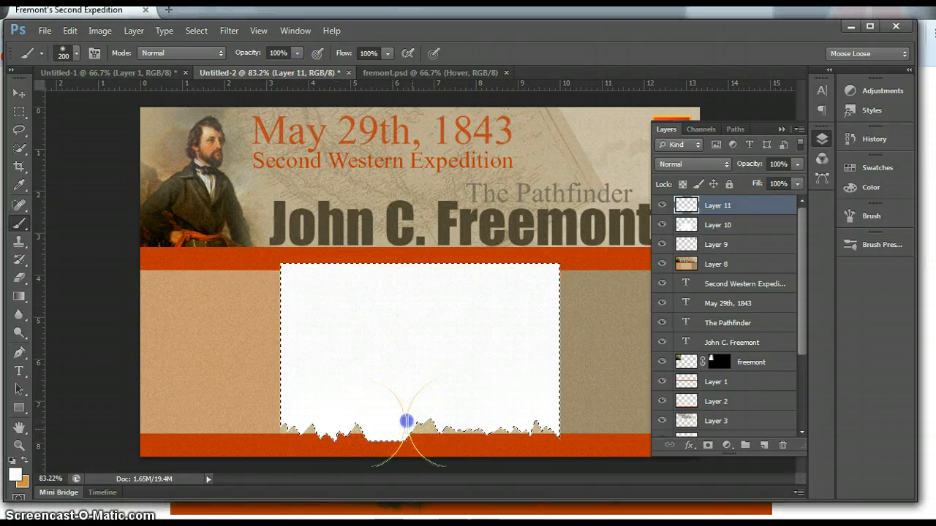
left_click(24, 459)
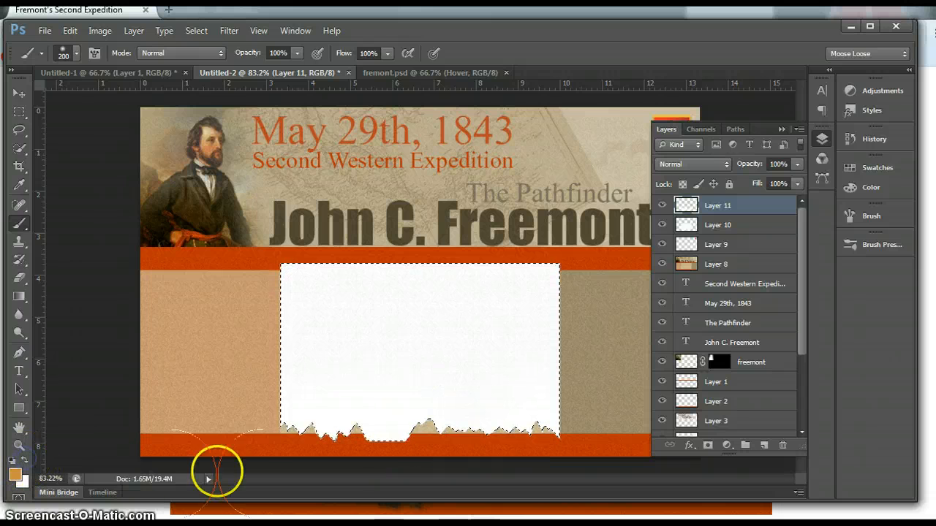
Step: Set the brush opacity to 54% and paint golden orange shading along the torn bottom edge on Layer 11
left_click(298, 53)
left_click_drag(298, 70, 264, 70)
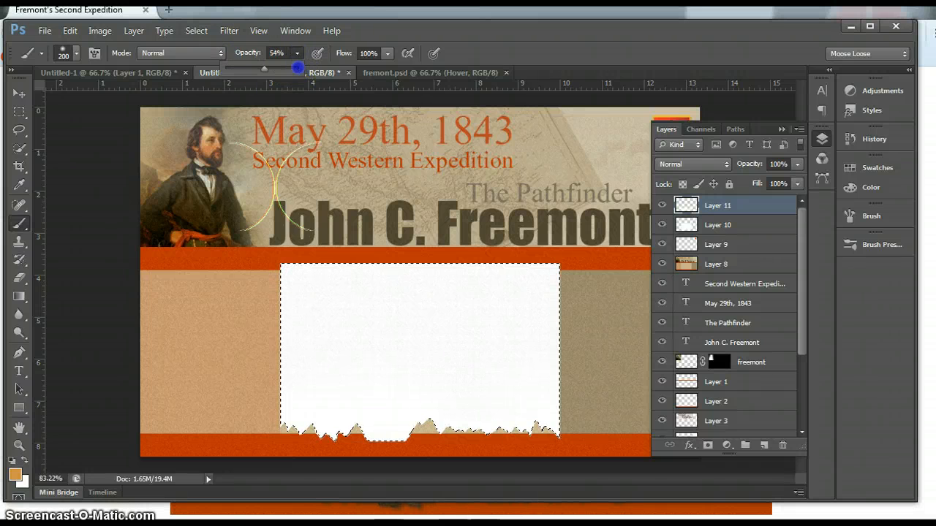
left_click(294, 453)
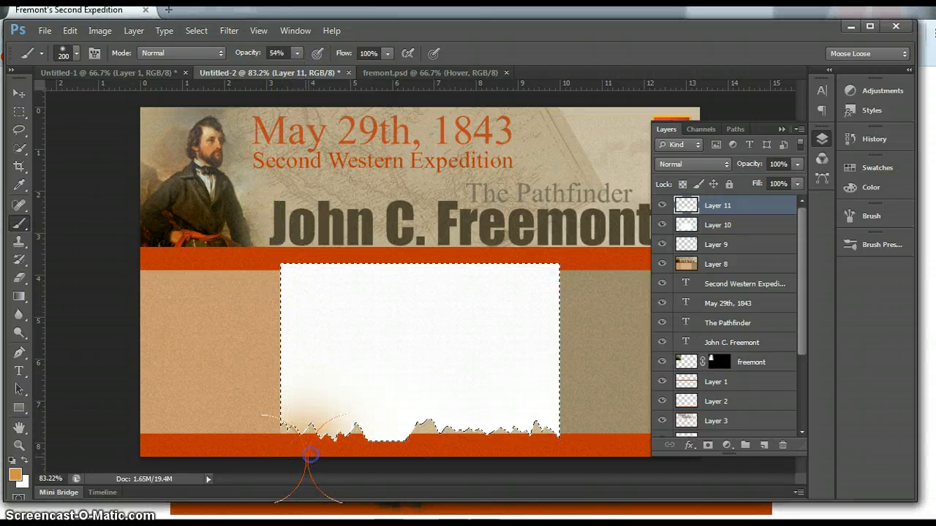
left_click_drag(300, 459, 313, 465)
left_click(354, 467)
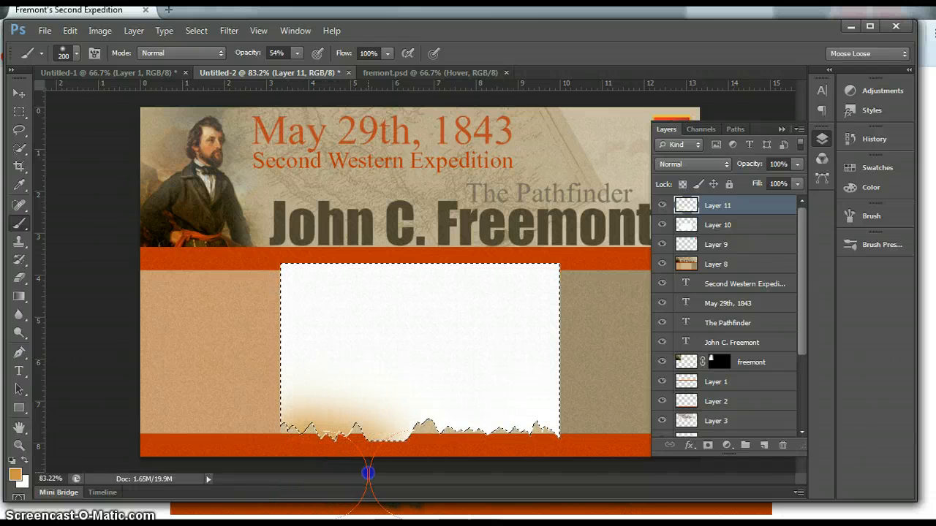
mouse_move(368, 473)
left_mouse_down()
mouse_move(445, 456)
mouse_move(461, 469)
mouse_move(532, 466)
left_mouse_up()
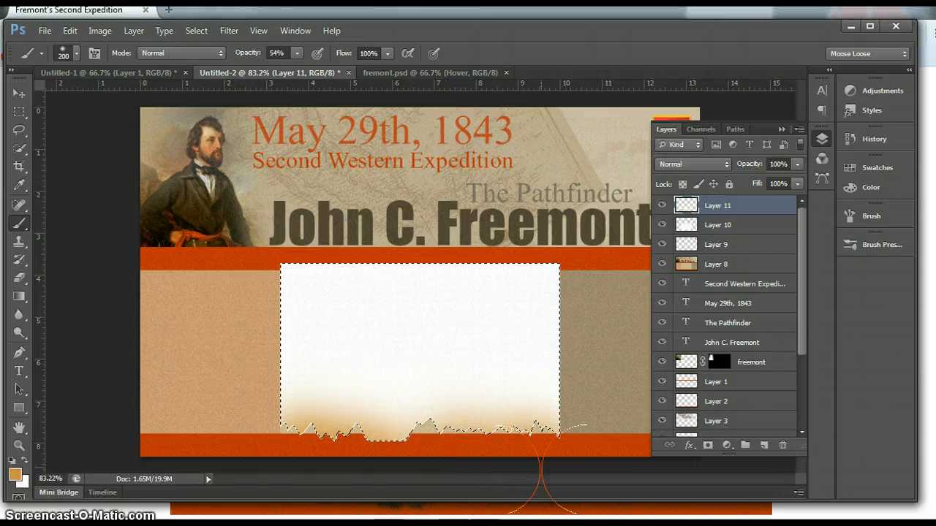
left_click(504, 467)
left_click(440, 461)
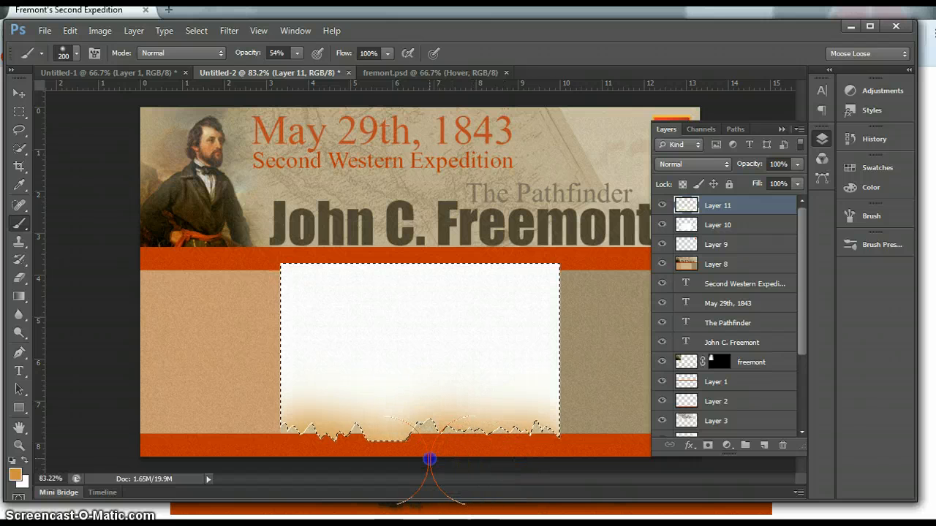
left_click(427, 464)
left_click(385, 473)
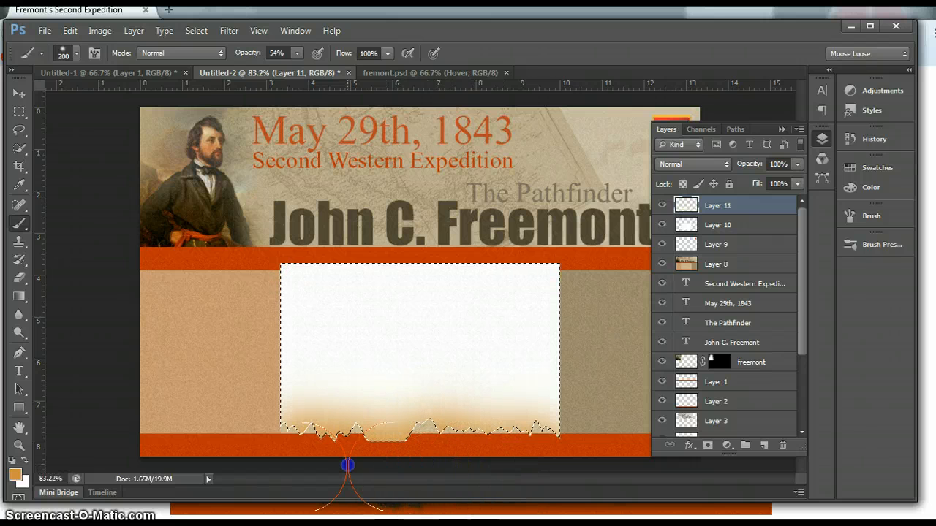
left_click(324, 472)
left_click(296, 467)
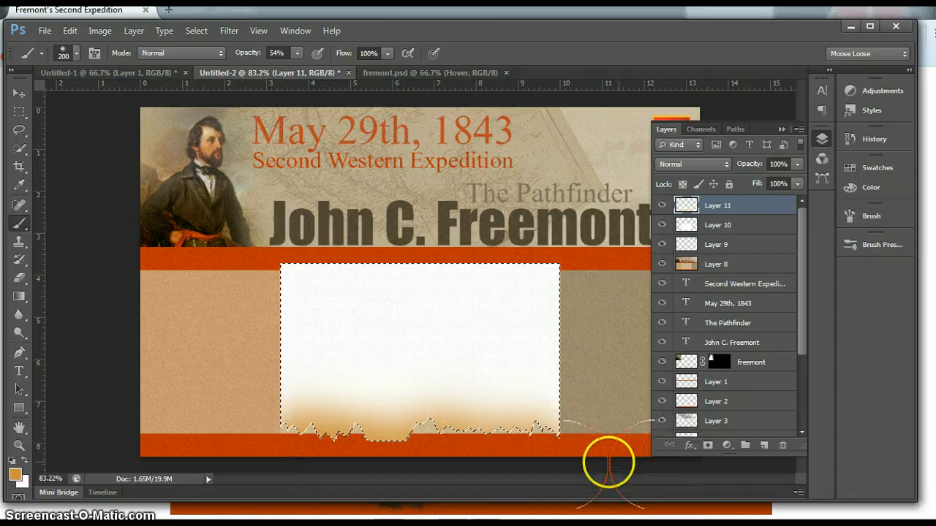
left_click(575, 464)
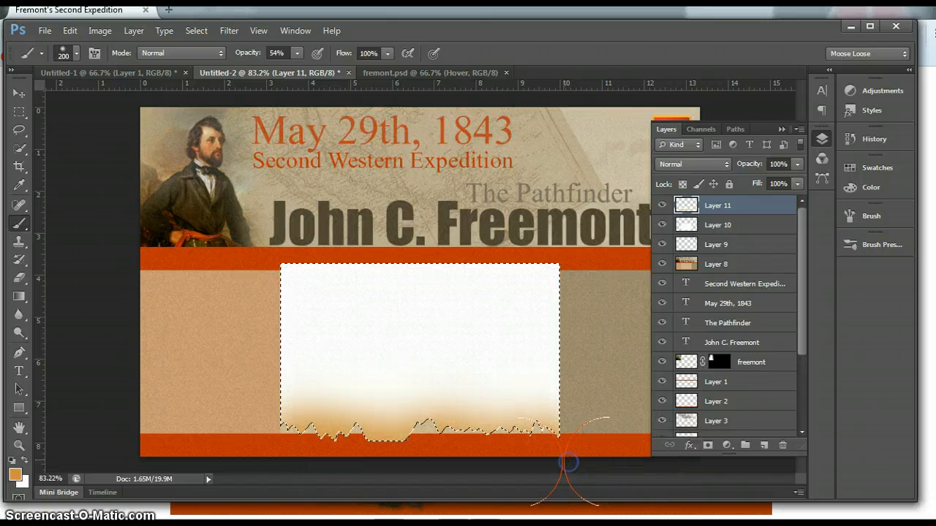
left_click(563, 460)
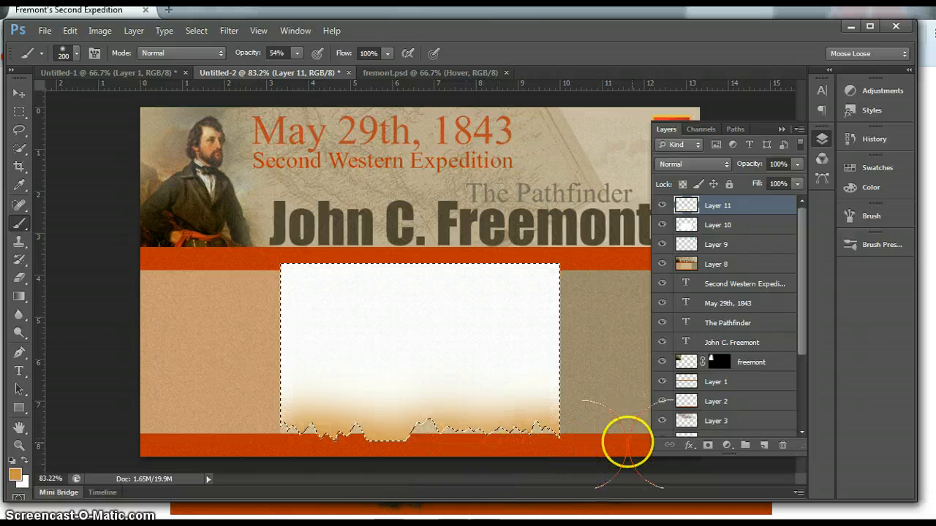
Step: Darken the foreground color to b17c3a and paint it along the torn bottom edge with a 100 px brush
left_click(15, 475)
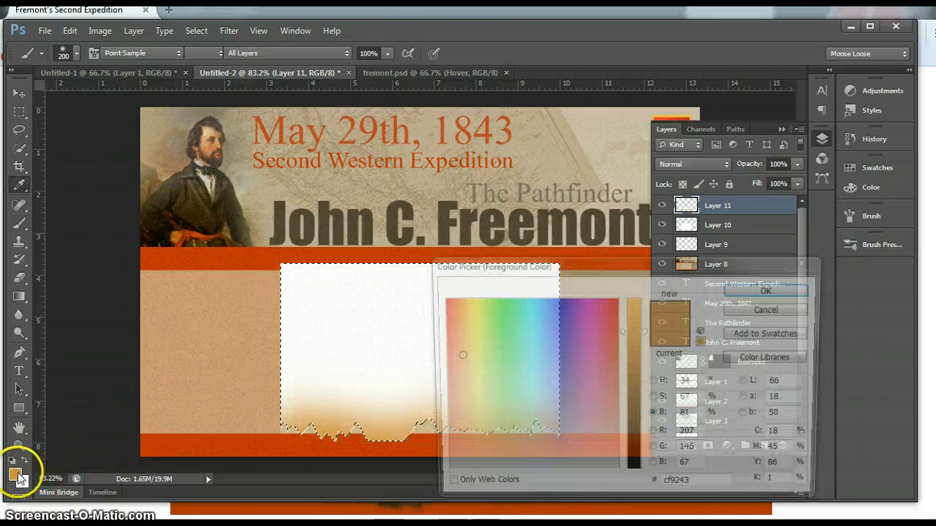
left_click_drag(641, 350, 647, 335)
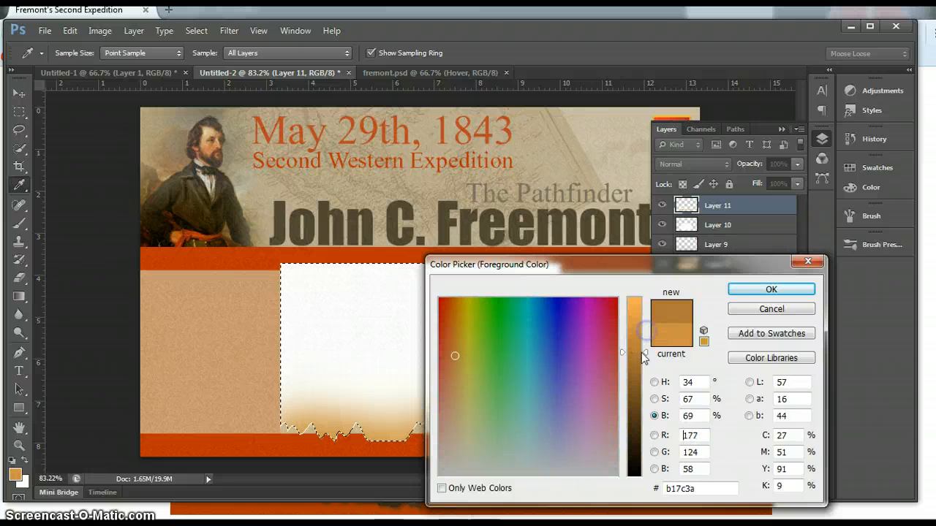
left_click(766, 291)
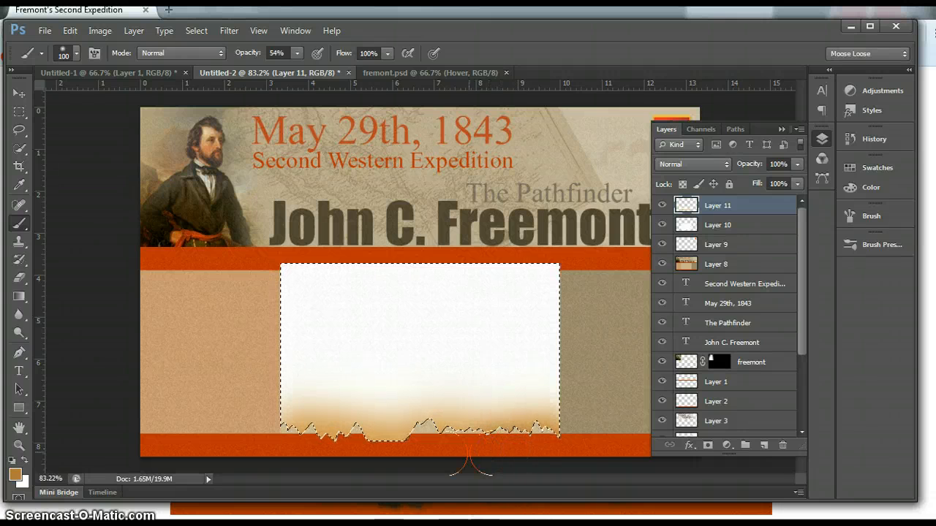
mouse_move(470, 448)
left_mouse_down()
mouse_move(427, 441)
mouse_move(416, 455)
mouse_move(376, 459)
mouse_move(314, 449)
mouse_move(353, 444)
mouse_move(283, 444)
left_mouse_up()
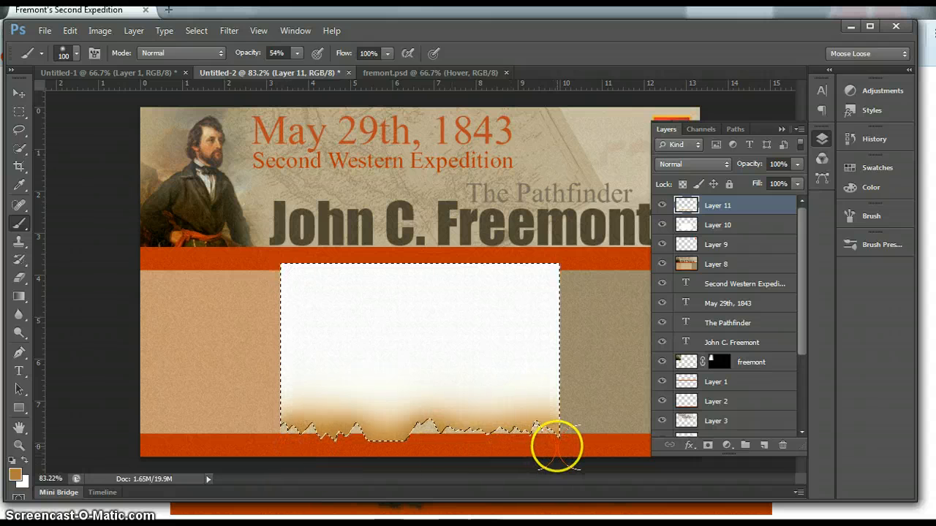
Step: Set the foreground color to the brown 765326, with brightness at 46%, and shrink the brush to 35 px
left_click(15, 476)
left_click_drag(637, 344, 645, 357)
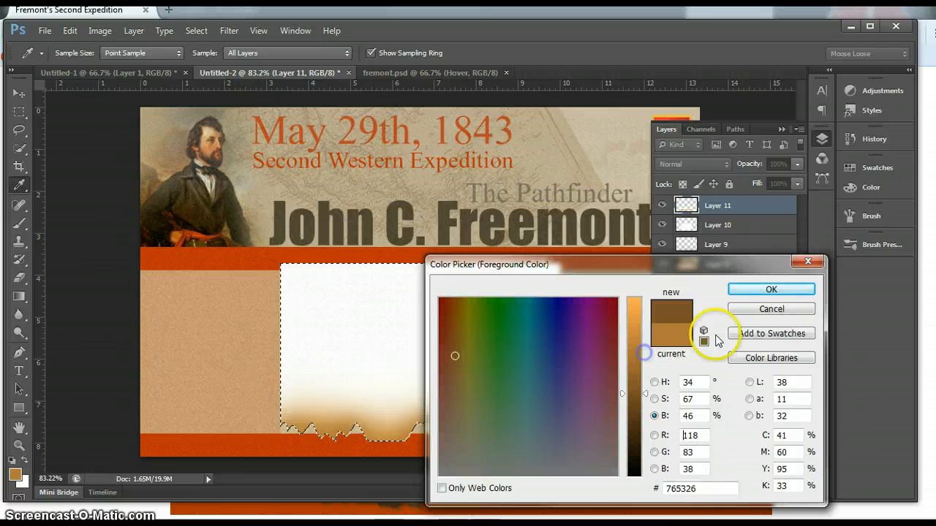
left_click(764, 291)
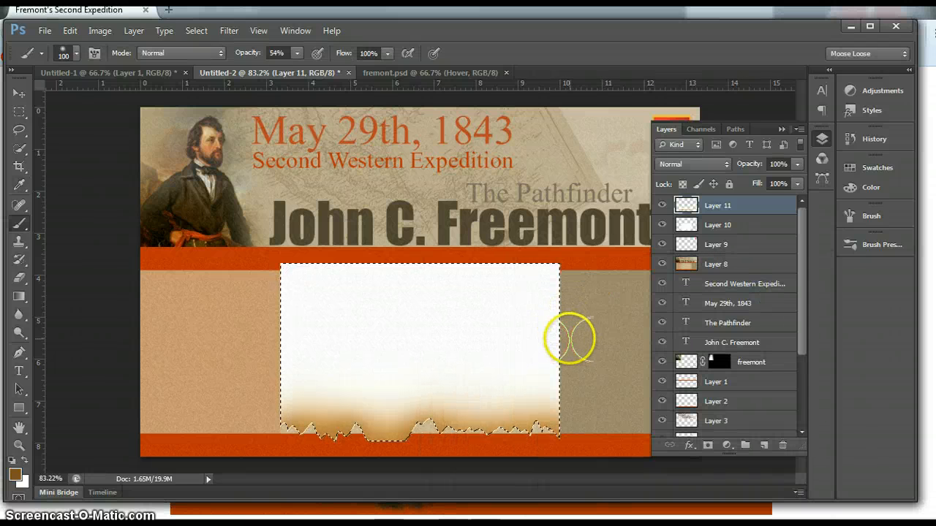
key("bracketleft")
key("bracketleft")
key("bracketleft")
key("bracketleft")
key("bracketleft")
key("bracketleft")
key("bracketleft")
key("bracketleft")
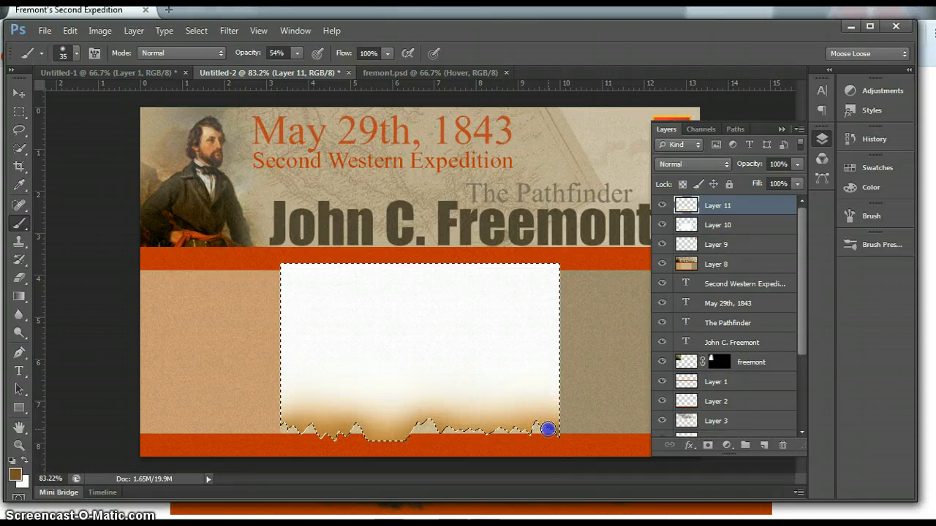
Step: Paint brown burn shading closely along the peaks and notches of the torn bottom edge on Layer 11
mouse_move(538, 429)
left_mouse_down()
mouse_move(500, 434)
mouse_move(527, 435)
mouse_move(491, 437)
mouse_move(498, 432)
mouse_move(477, 445)
mouse_move(478, 435)
mouse_move(416, 427)
left_mouse_up()
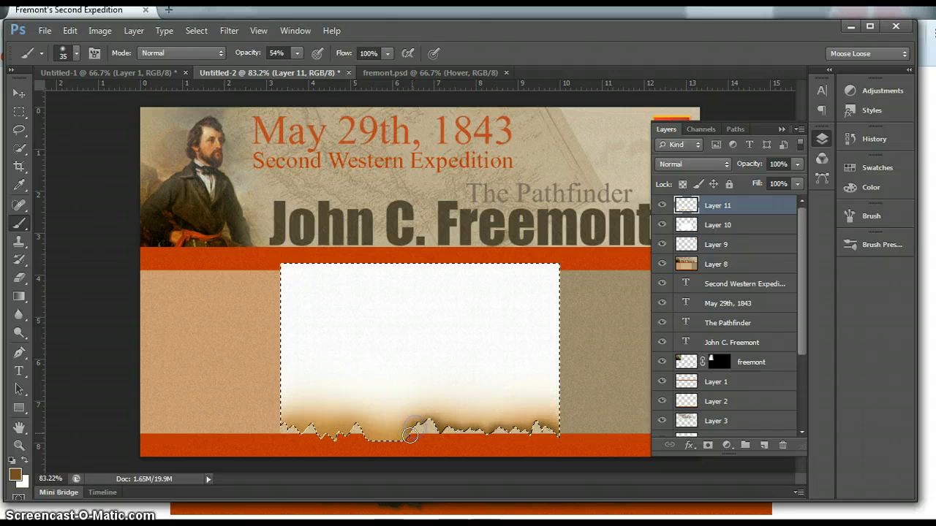
left_click(416, 430)
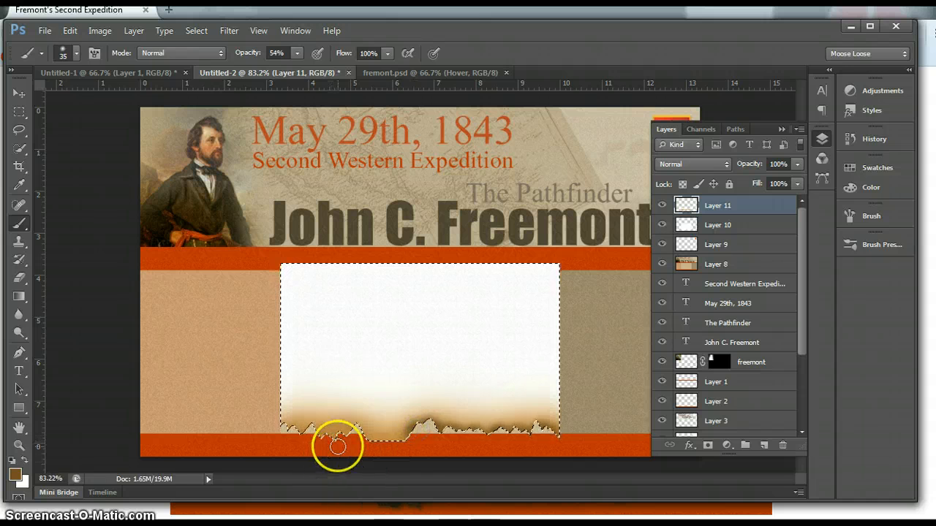
mouse_move(337, 446)
left_mouse_down()
mouse_move(364, 431)
mouse_move(393, 436)
left_mouse_up()
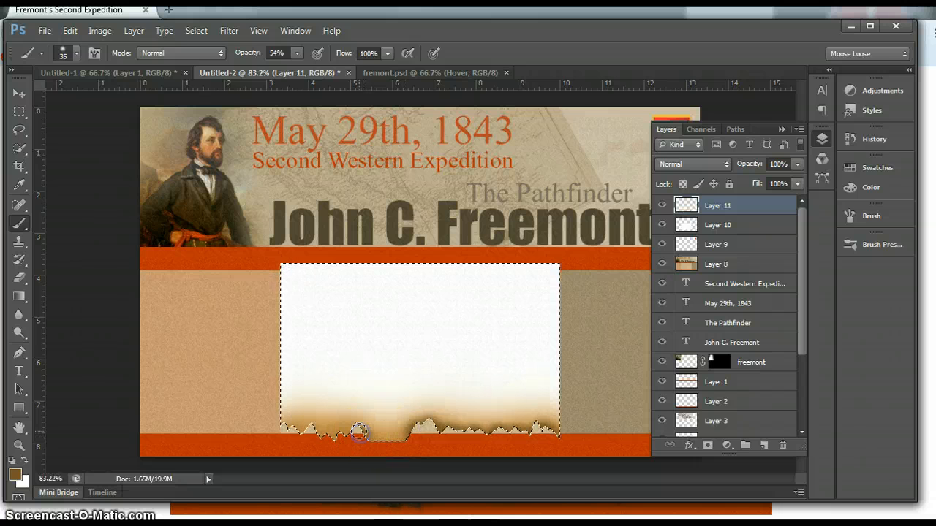
left_click(356, 430)
left_click_drag(352, 432, 347, 436)
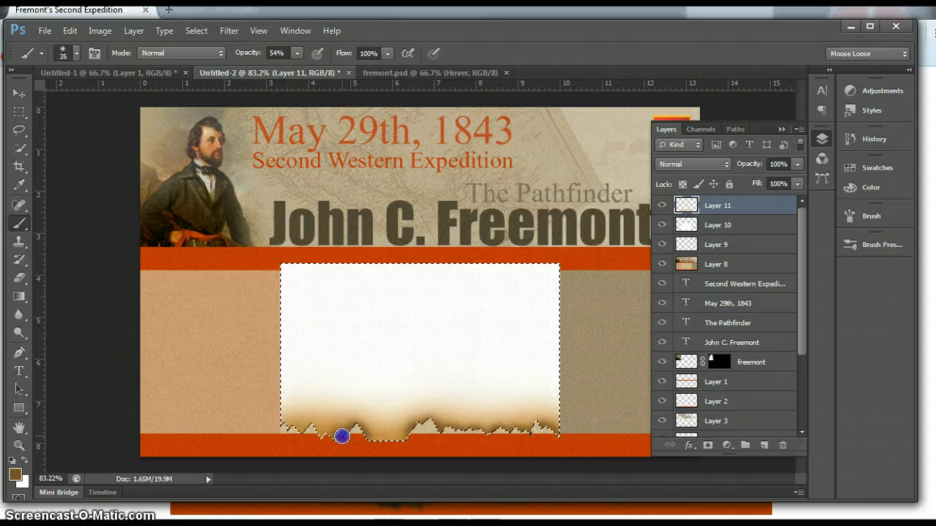
left_click(341, 436)
left_click_drag(335, 438, 288, 429)
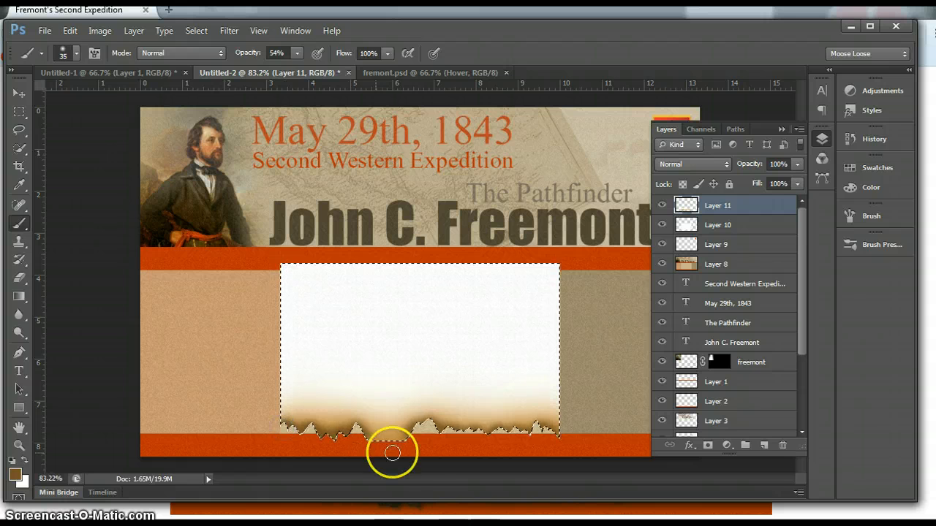
left_click_drag(505, 434, 514, 430)
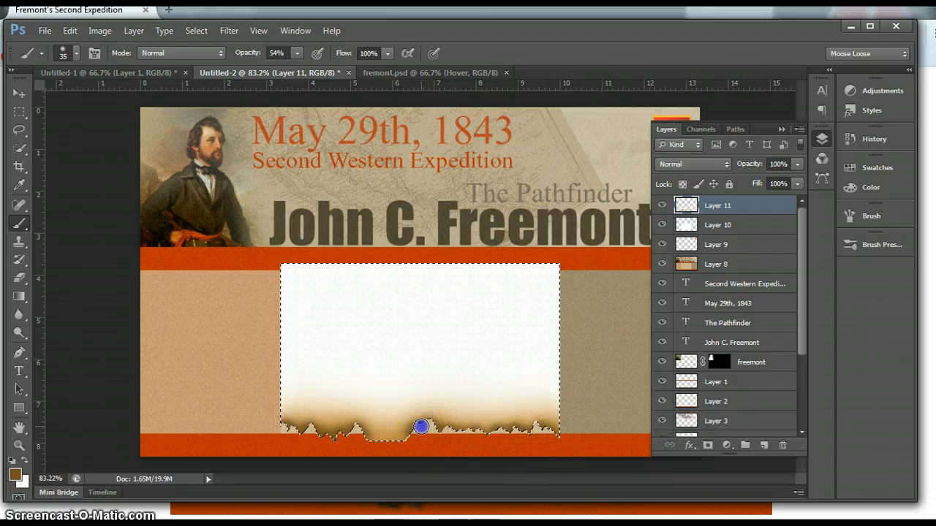
left_click_drag(421, 426, 430, 425)
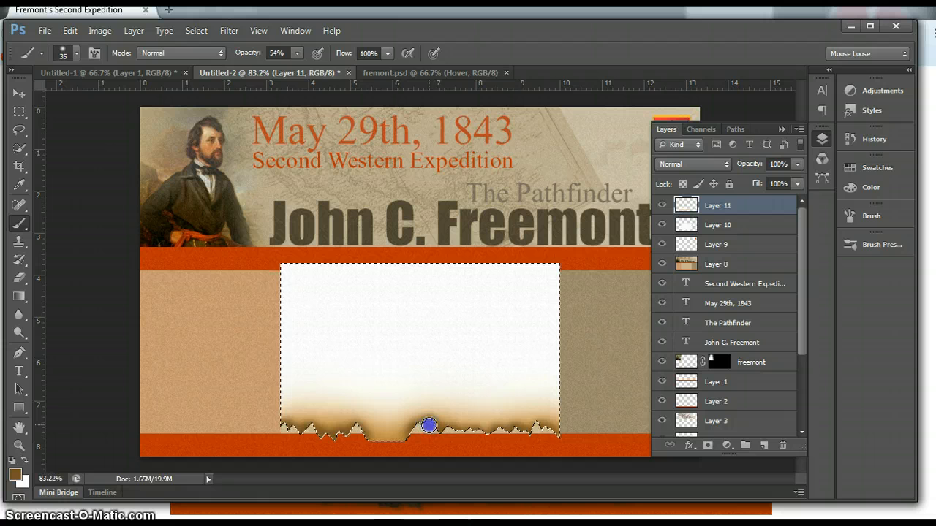
Step: Darken the foreground color to 4b3518, with brightness at 29%, and paint the outermost rim of the torn edge
left_click(16, 474)
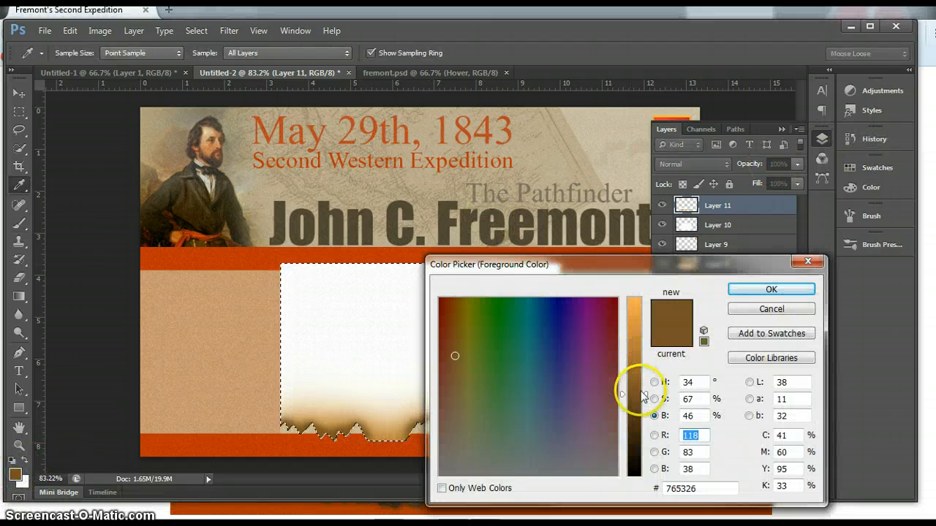
left_click_drag(641, 393, 645, 398)
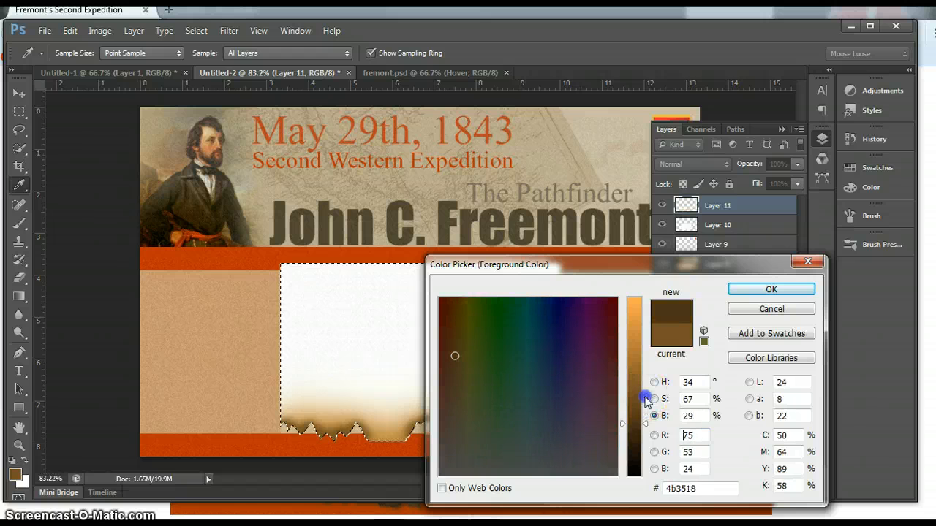
left_click(743, 291)
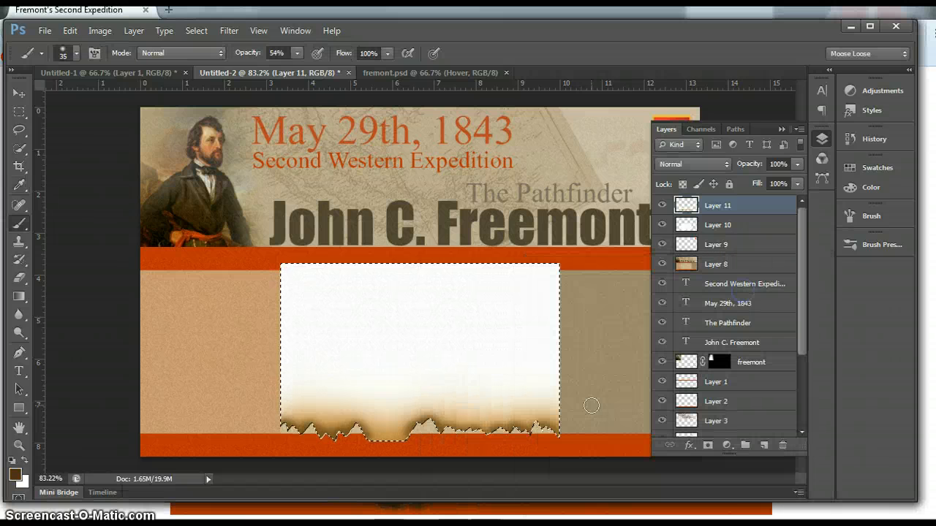
left_click_drag(556, 437, 550, 435)
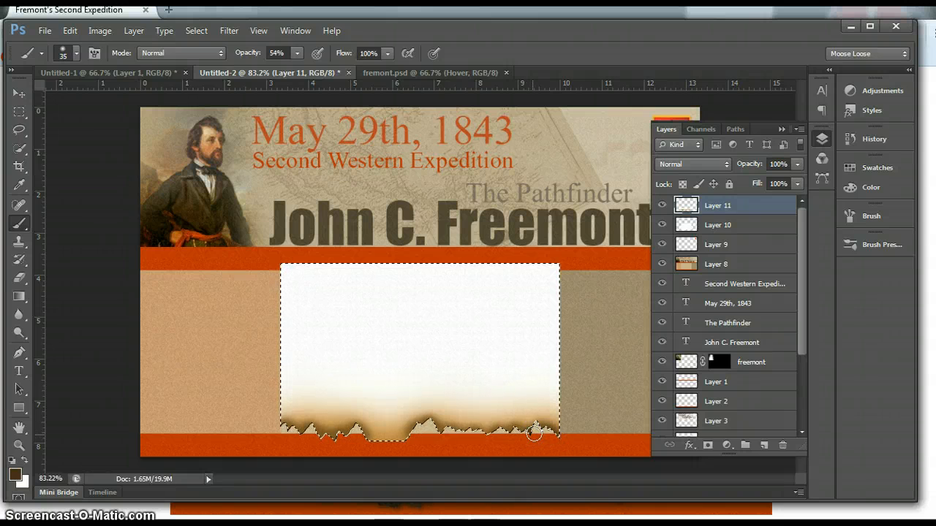
left_click_drag(515, 437, 478, 435)
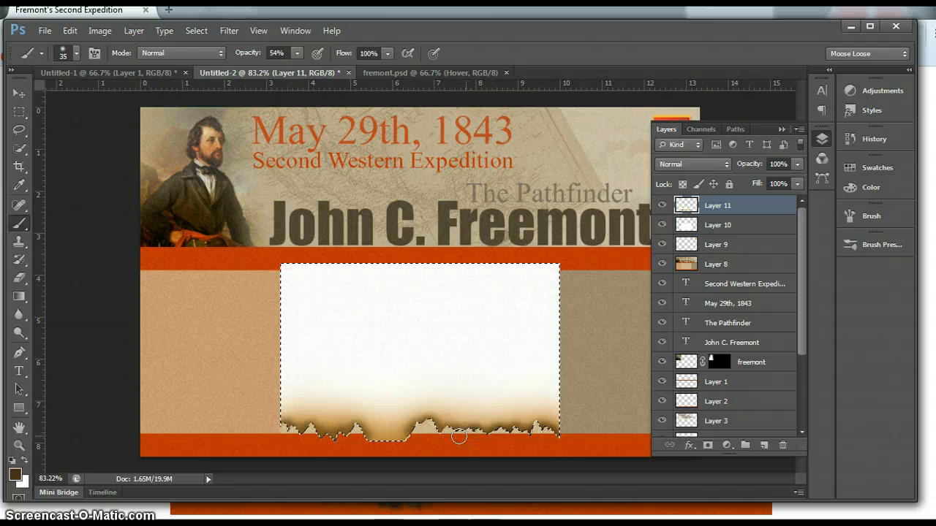
left_click_drag(448, 434, 429, 432)
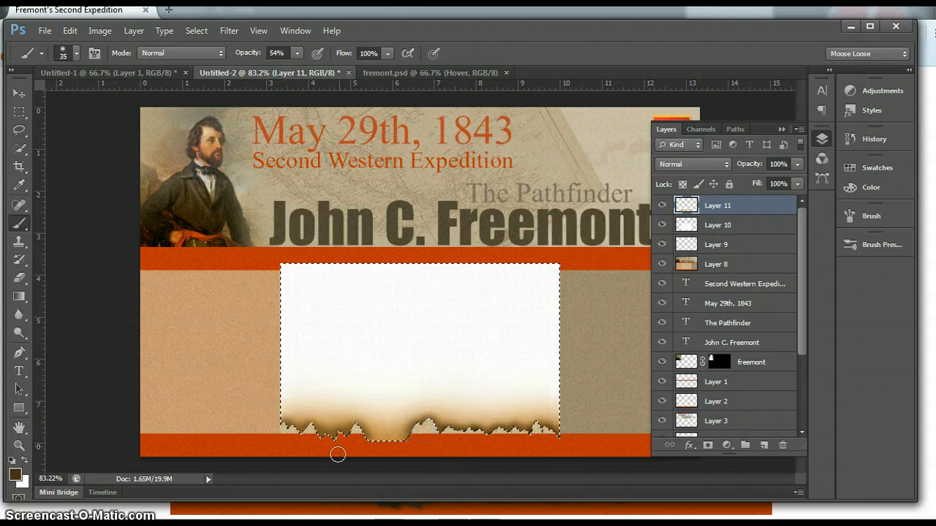
left_click_drag(359, 439, 290, 432)
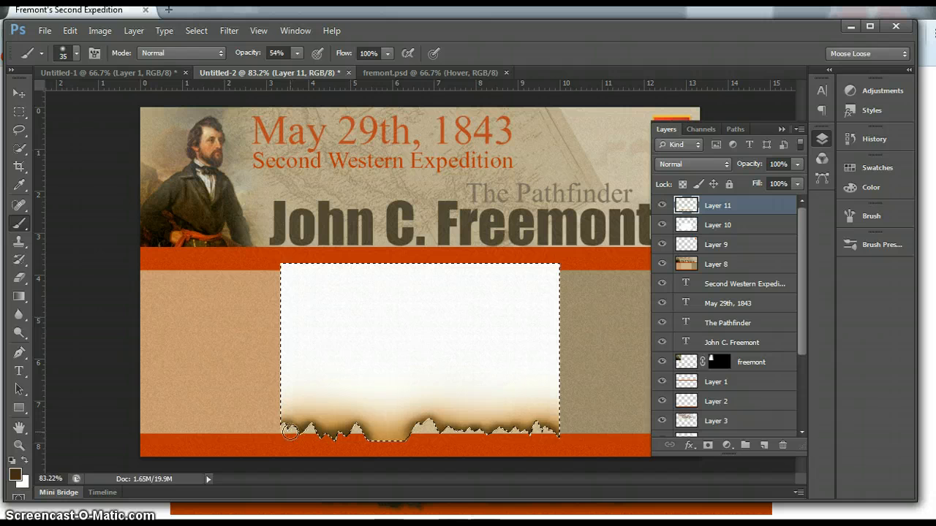
left_click_drag(512, 439, 536, 419)
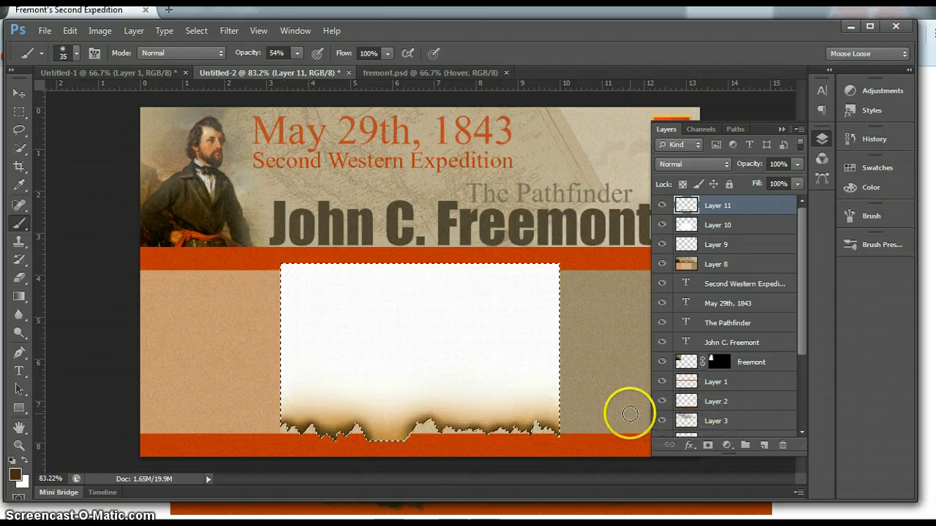
Step: Deselect the torn paper shape, then hide and show Layer 11 again to compare the burnt edge shading
key("ctrl+d")
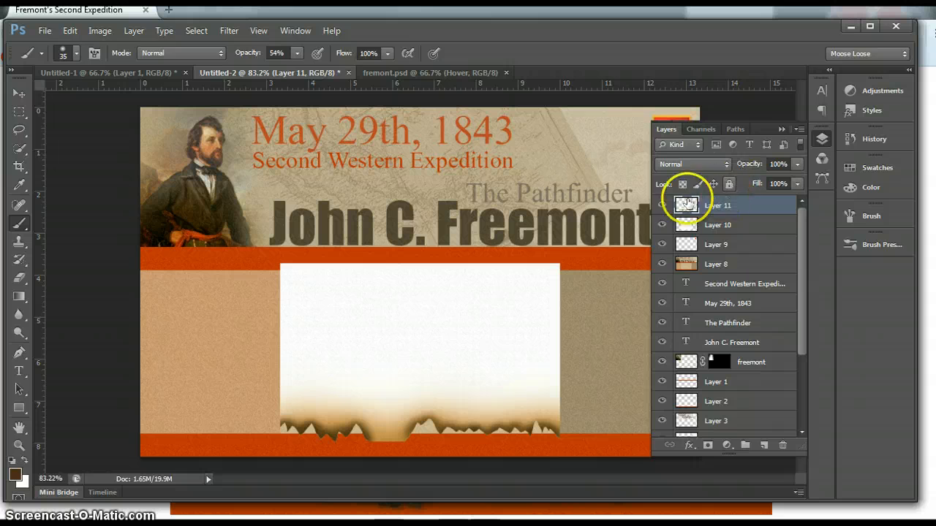
left_click(660, 208)
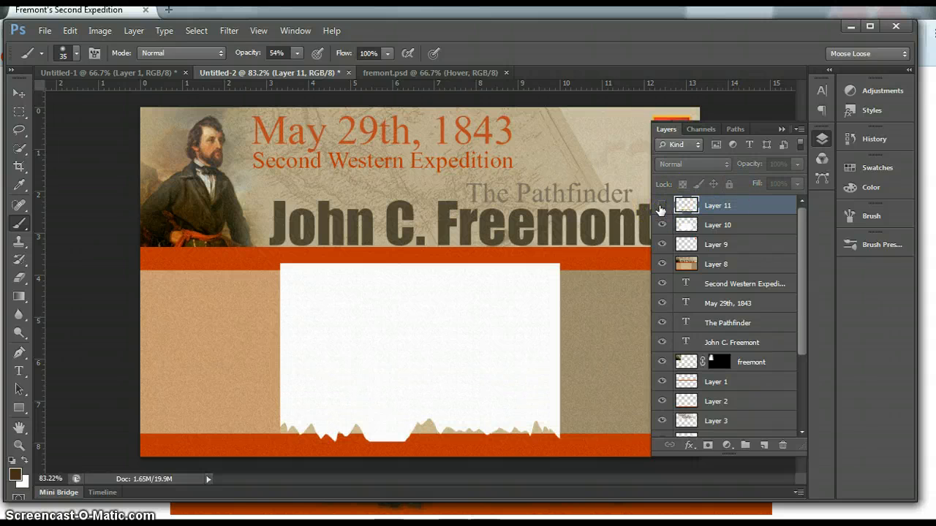
left_click(660, 208)
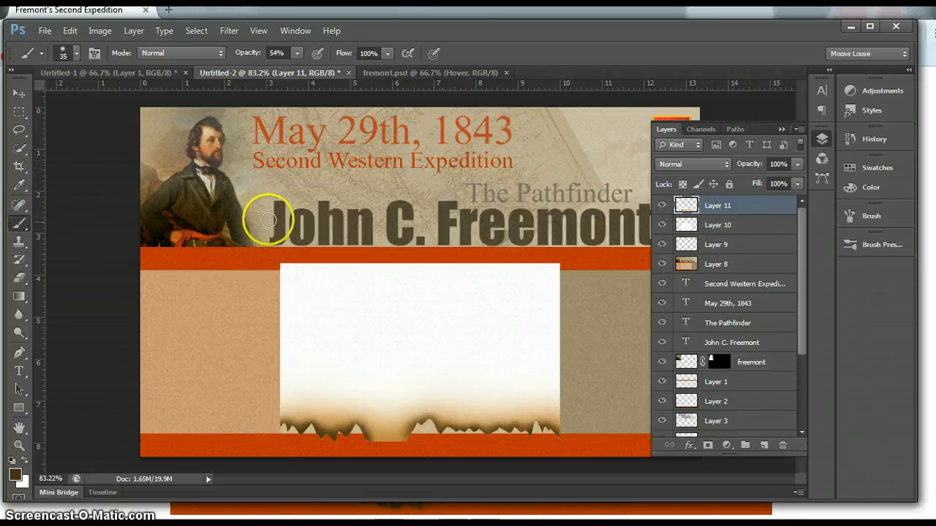
Step: Open the horseback engraving fremont3.jpg from the fremont folder inside fixit
left_click(44, 31)
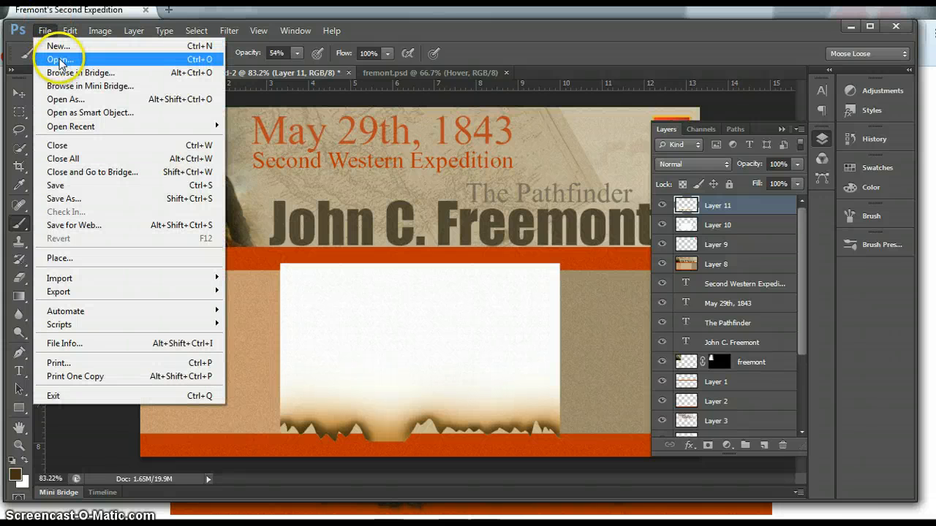
left_click(60, 60)
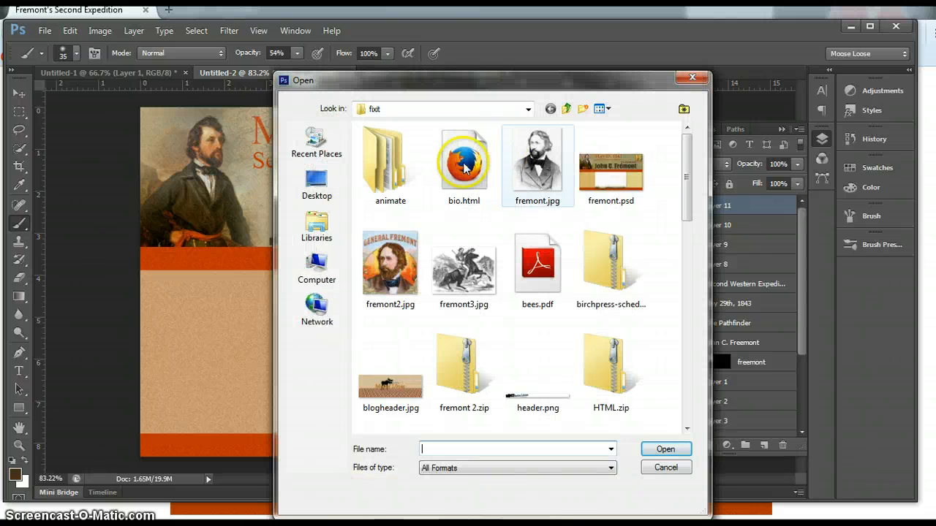
left_click_drag(689, 201, 677, 350)
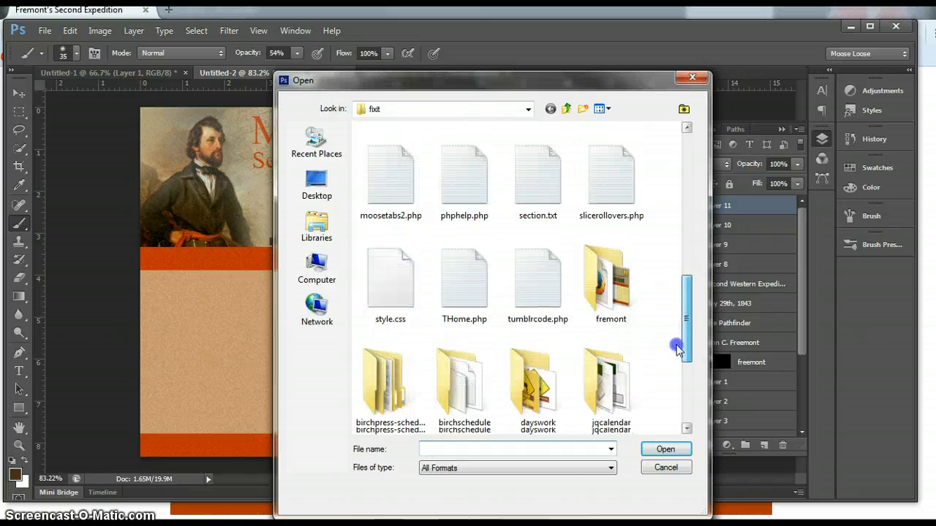
left_click(611, 259)
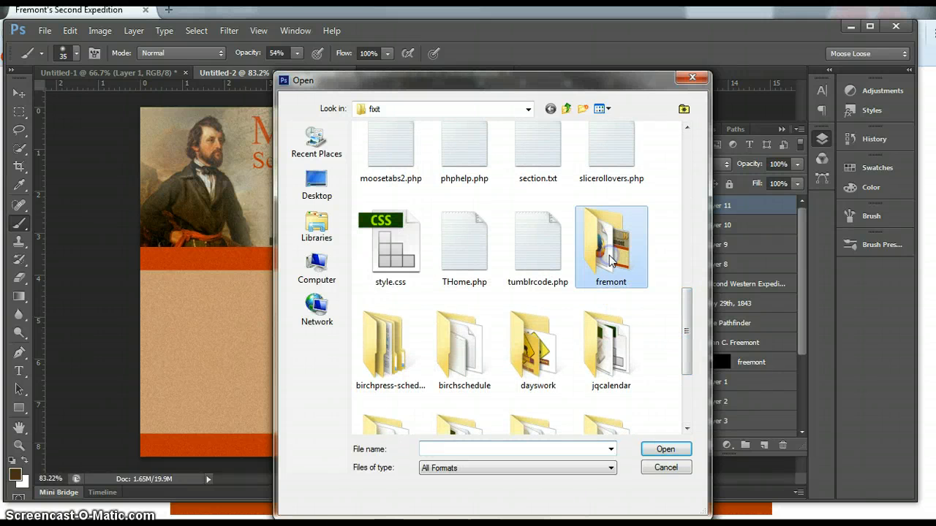
double_click(611, 260)
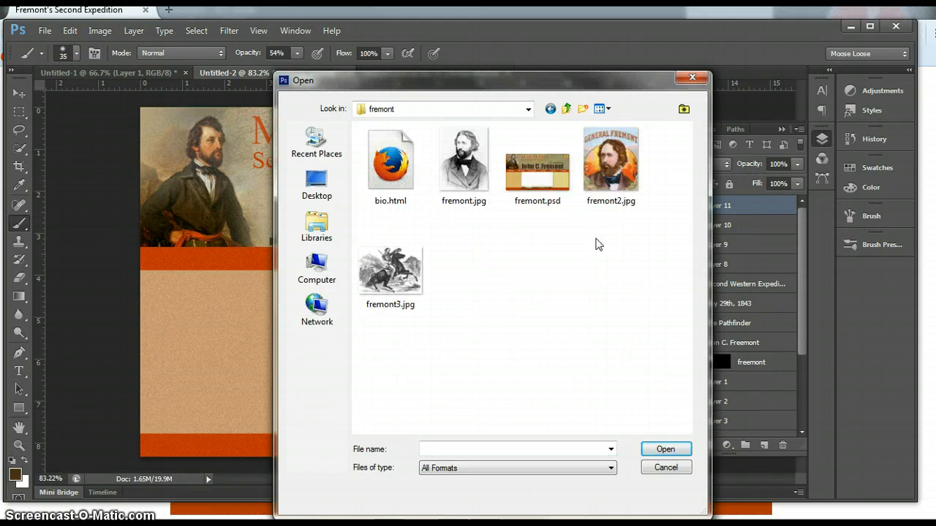
double_click(401, 272)
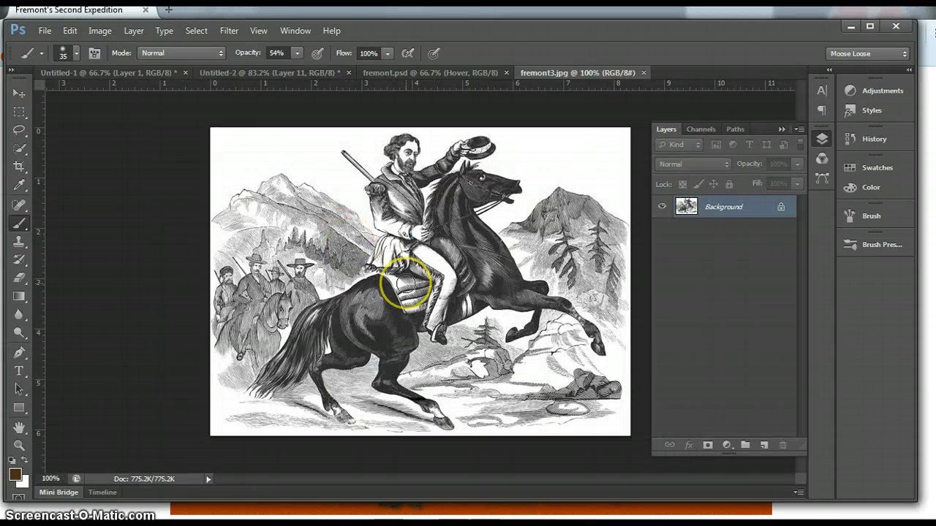
Step: Copy the entire fremont3.jpg image and paste it as a new layer into the Untitled-2 layout
key("ctrl+a")
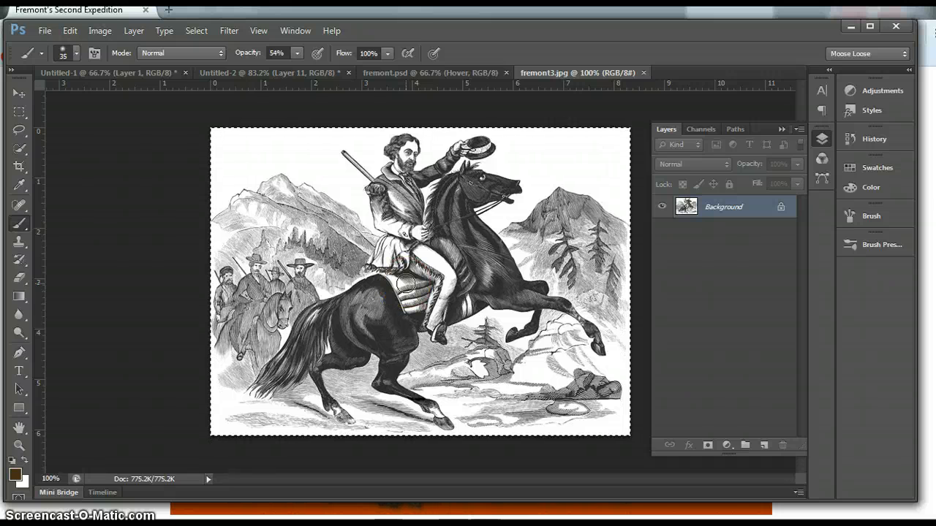
left_click(391, 74)
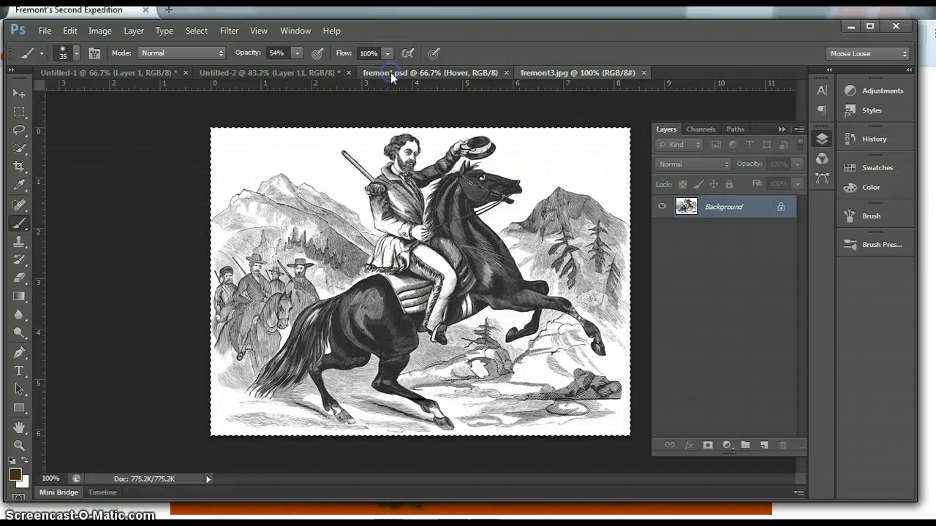
left_click(296, 72)
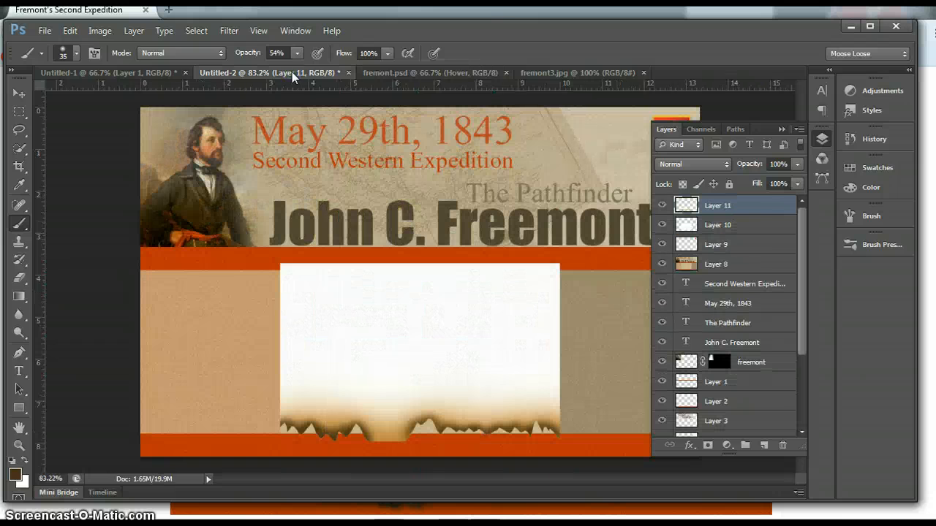
left_click(18, 112)
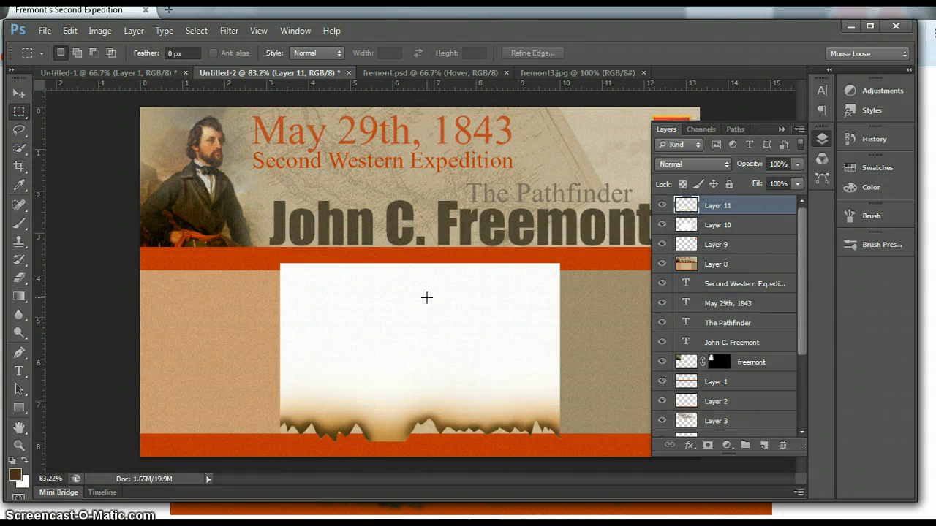
key("ctrl+v")
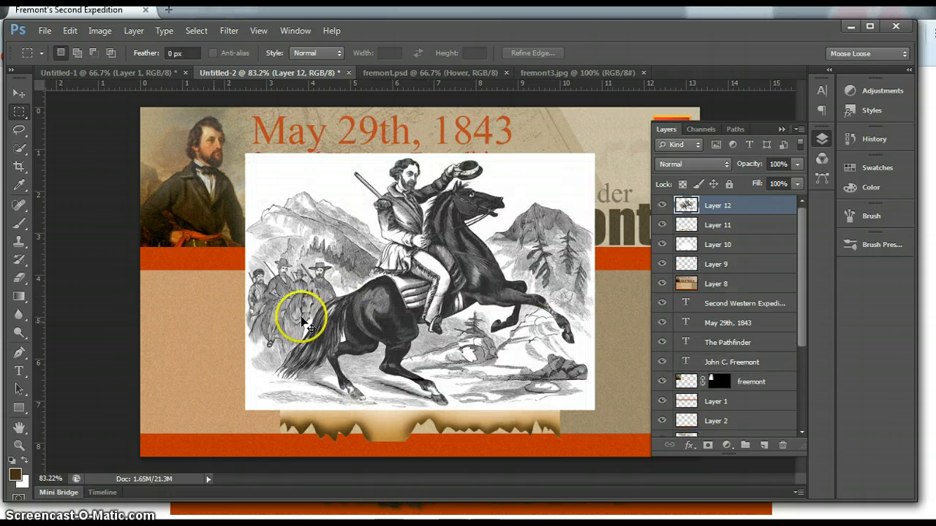
Step: Scale the pasted horseback engraving to about 36% and place it near the top of the layout's left tan column
key("ctrl+t")
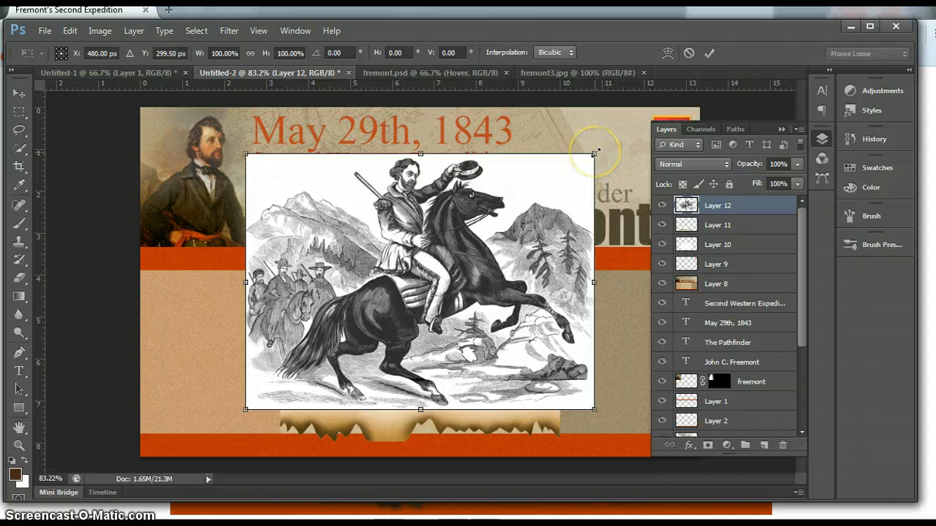
left_click_drag(594, 154, 371, 318)
left_click(355, 369)
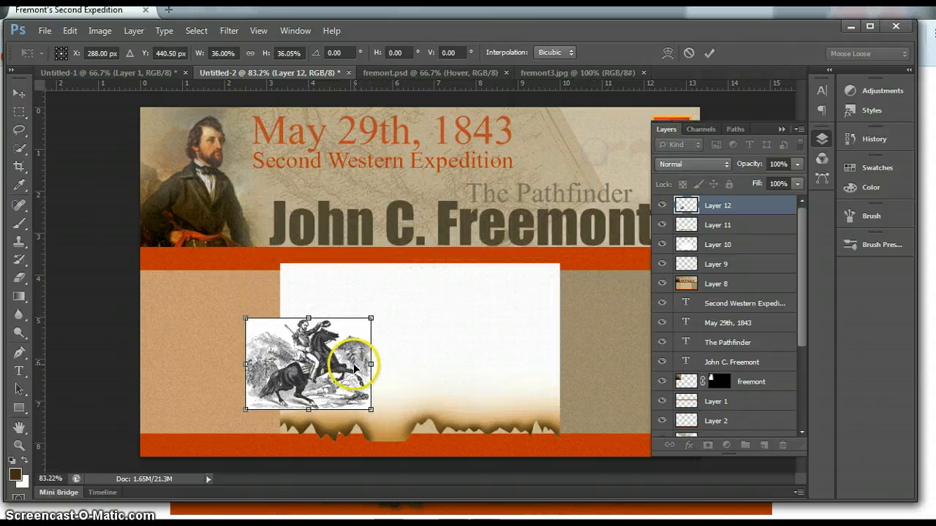
left_click_drag(355, 369, 256, 329)
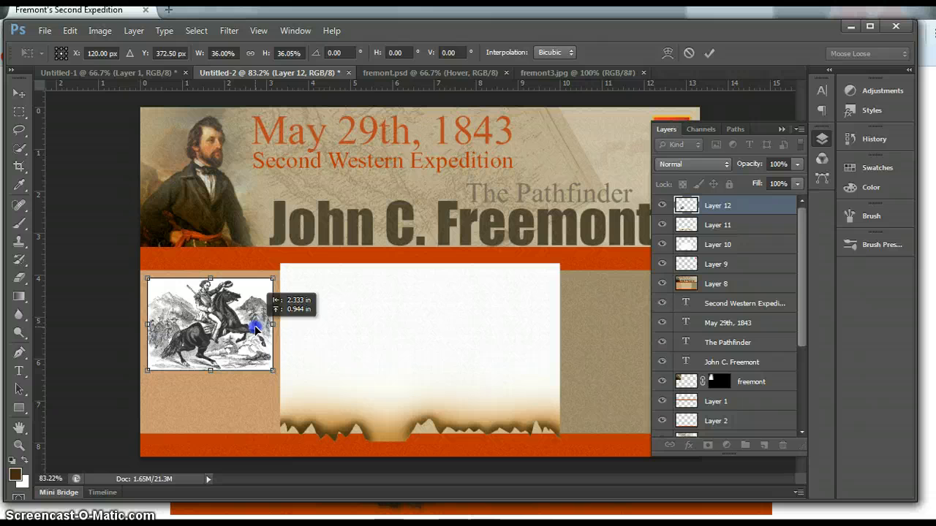
left_click_drag(256, 329, 255, 329)
left_click(708, 54)
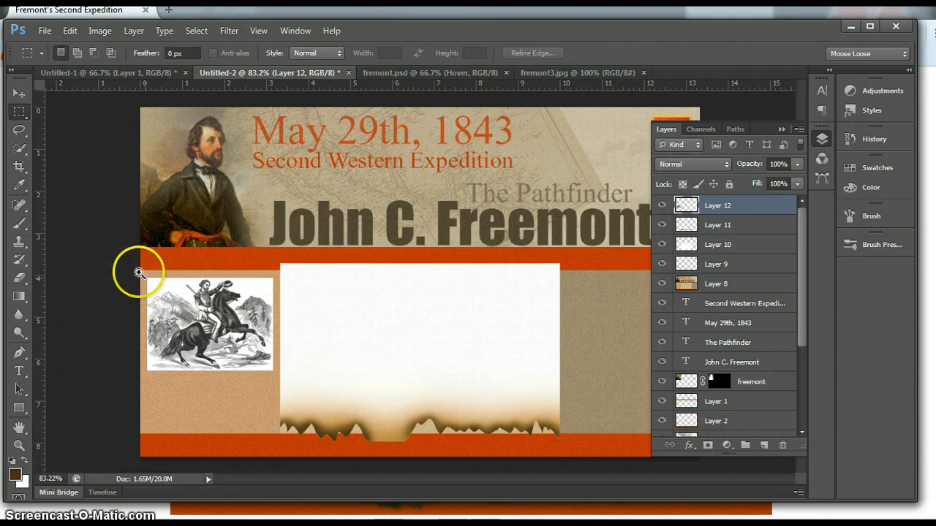
Step: Hide and show the horseback engraving on Layer 12 for comparison, and set its blend mode to Multiply
left_click_drag(138, 273, 200, 295)
left_click_drag(334, 346, 327, 232)
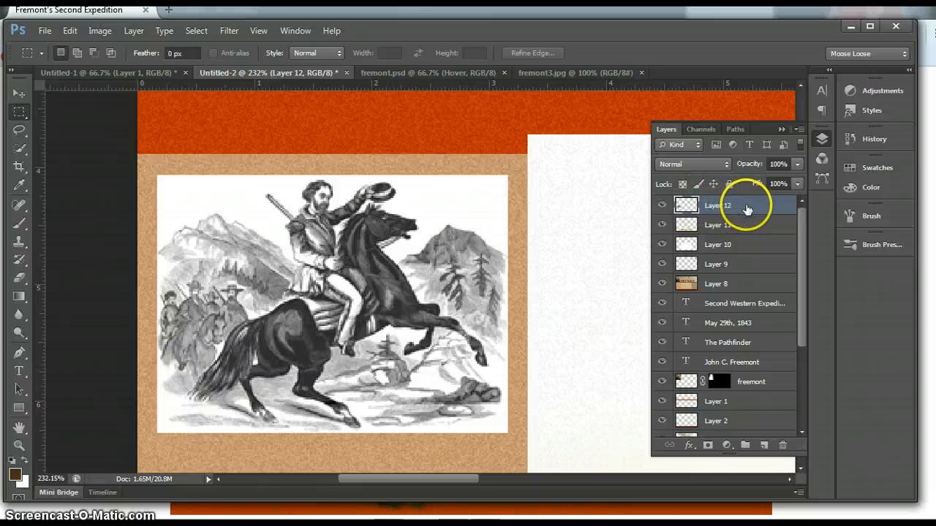
left_click(662, 207)
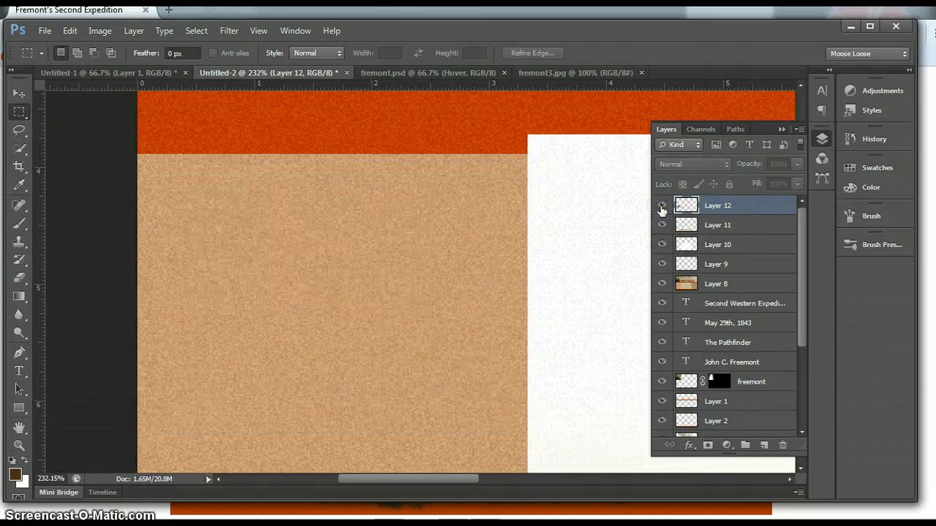
left_click(662, 207)
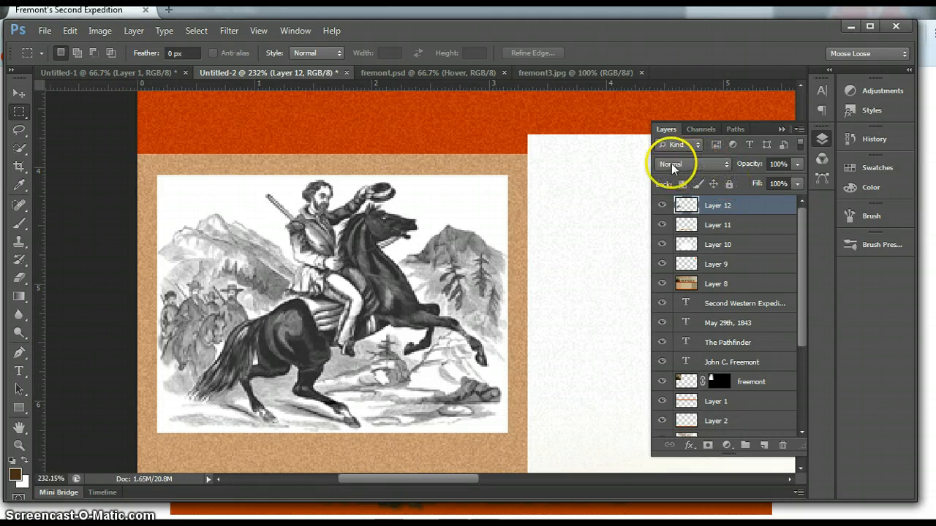
left_click(724, 164)
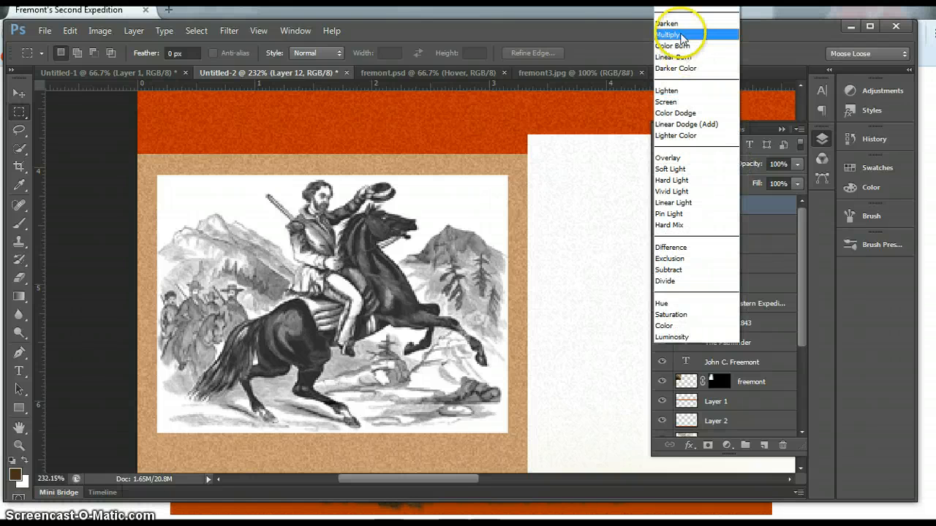
left_click(680, 35)
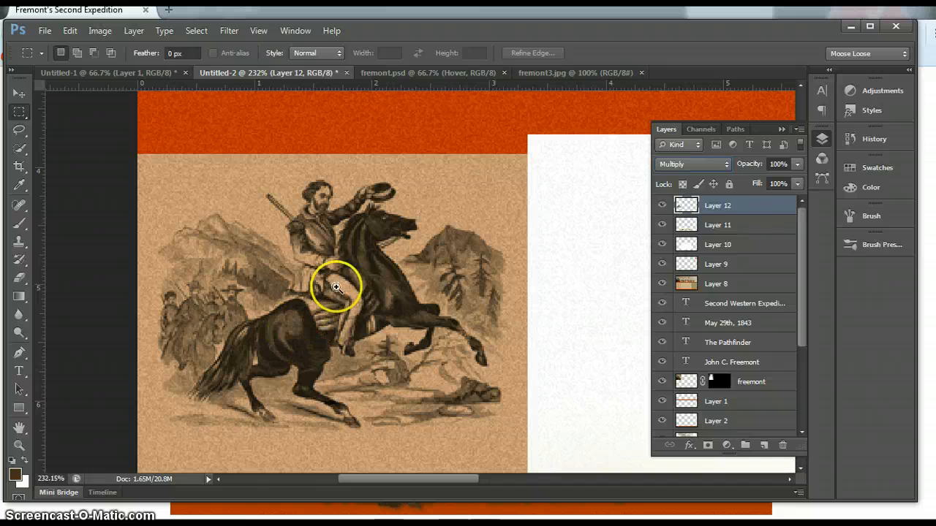
left_click(343, 295, "alt")
left_click(343, 296, "alt")
left_click(343, 295, "alt")
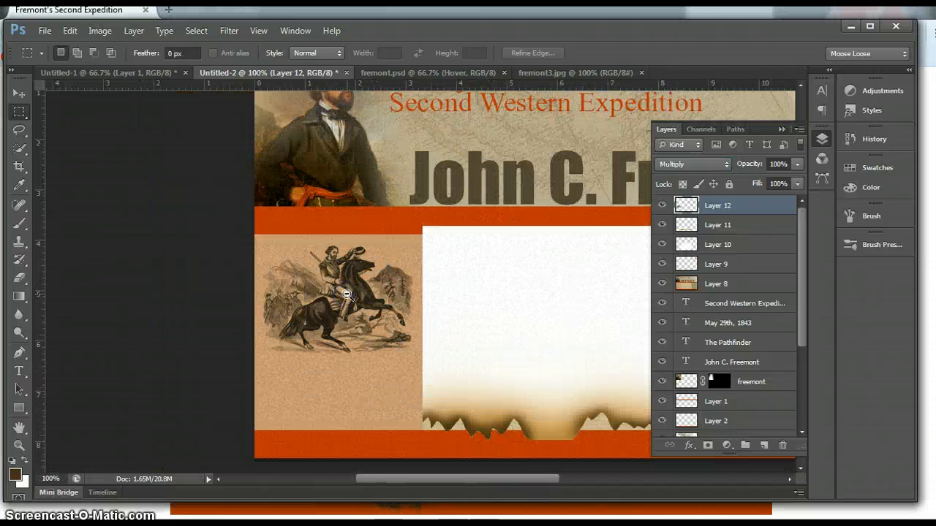
left_click(347, 294, "alt")
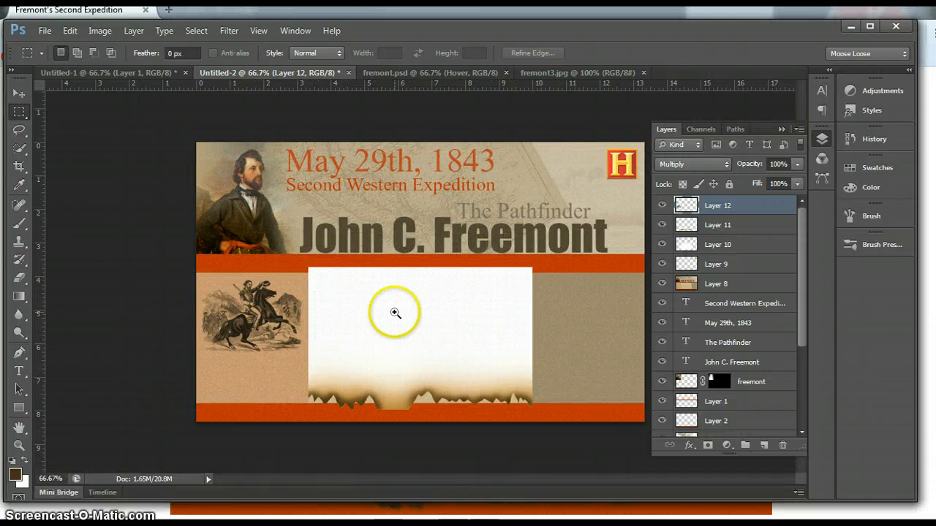
left_click(395, 313)
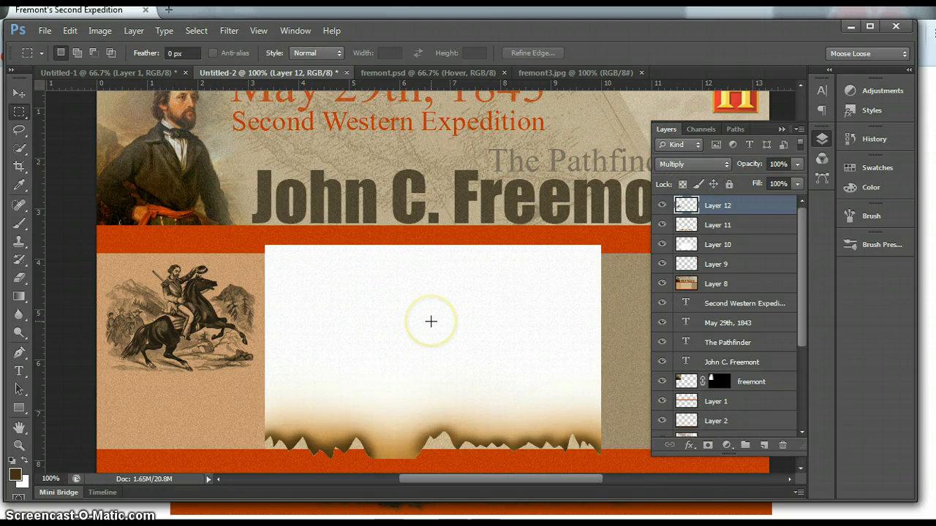
key("alt+Tab")
key("alt+Tab")
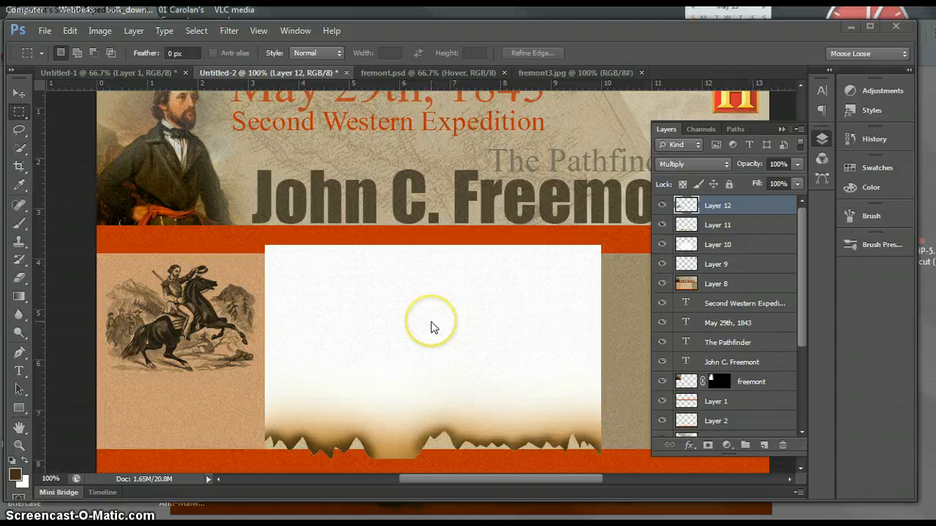
Step: Open the black-and-white portrait fremont.jpg from the fremont folder
left_click(47, 32)
left_click(63, 61)
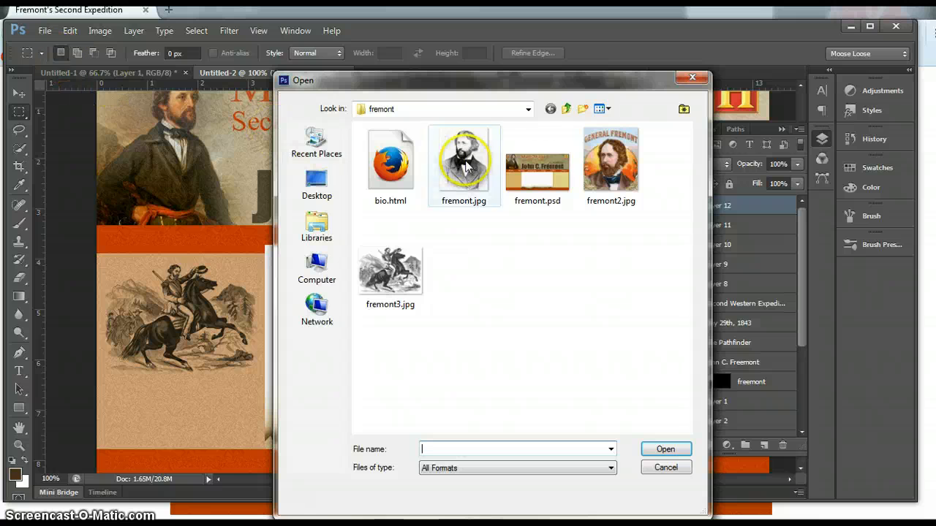
left_click(464, 159)
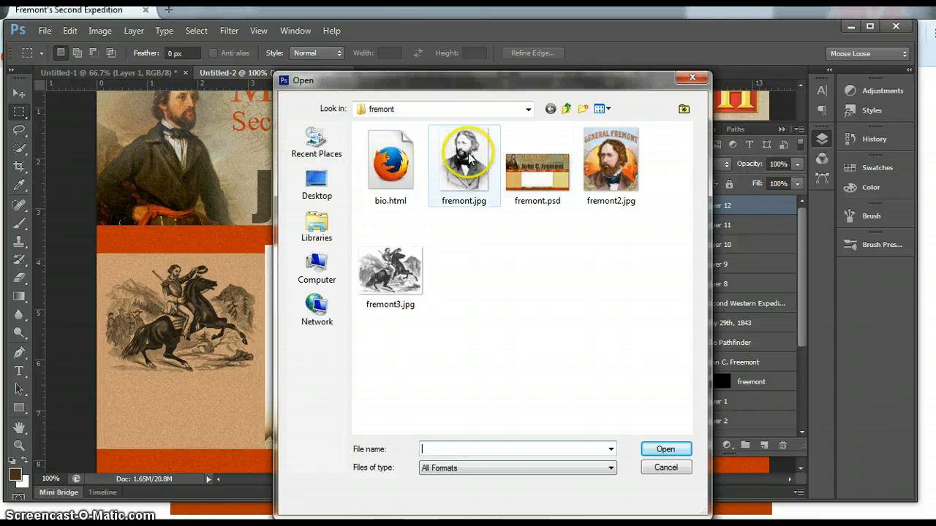
left_click(673, 450)
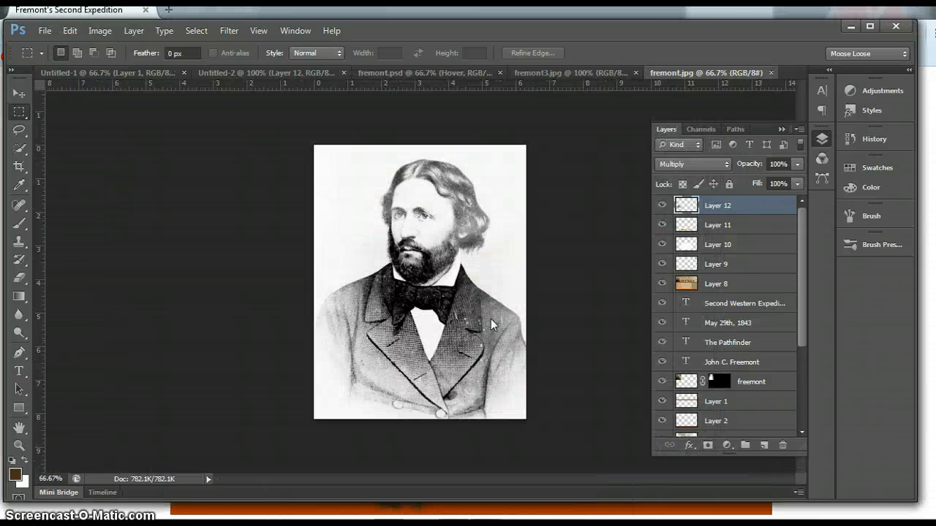
left_click(548, 292)
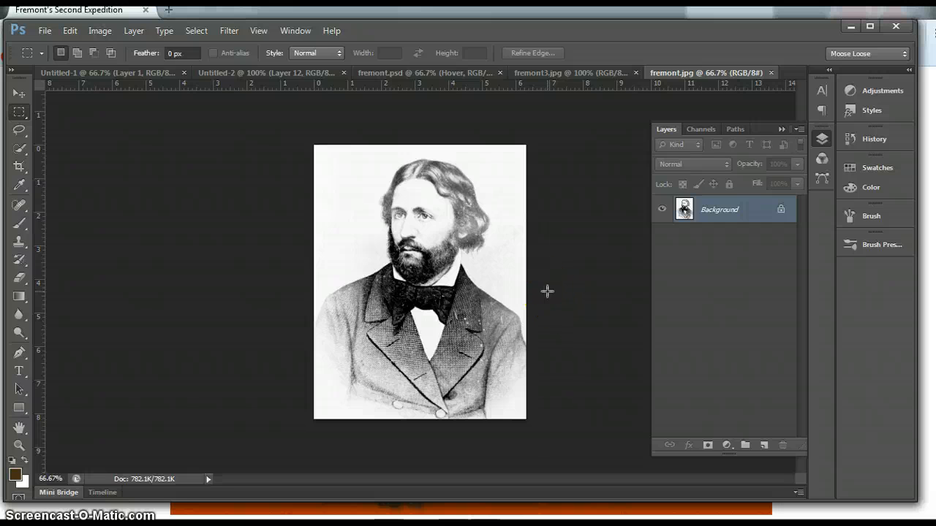
Step: Copy the entire fremont.jpg portrait and paste it as a new layer into the Untitled-2 layout
key("ctrl+a")
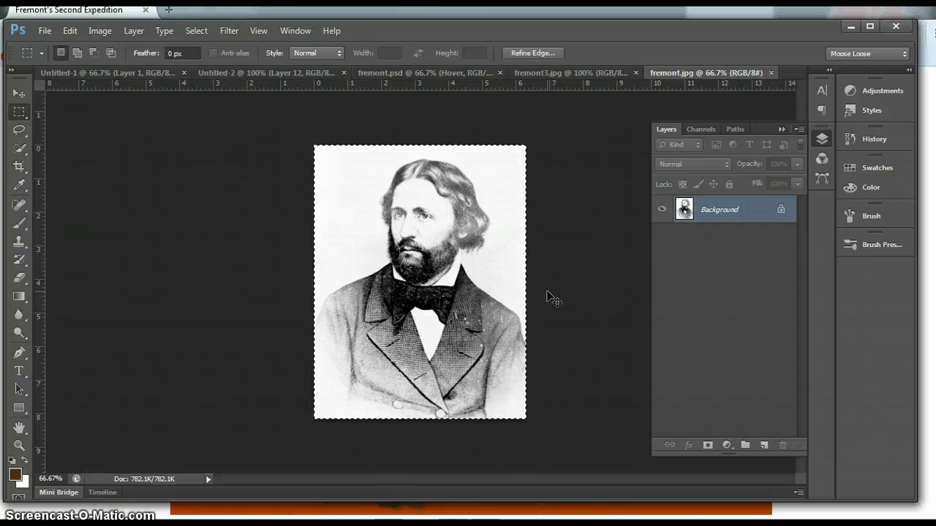
left_click(226, 74)
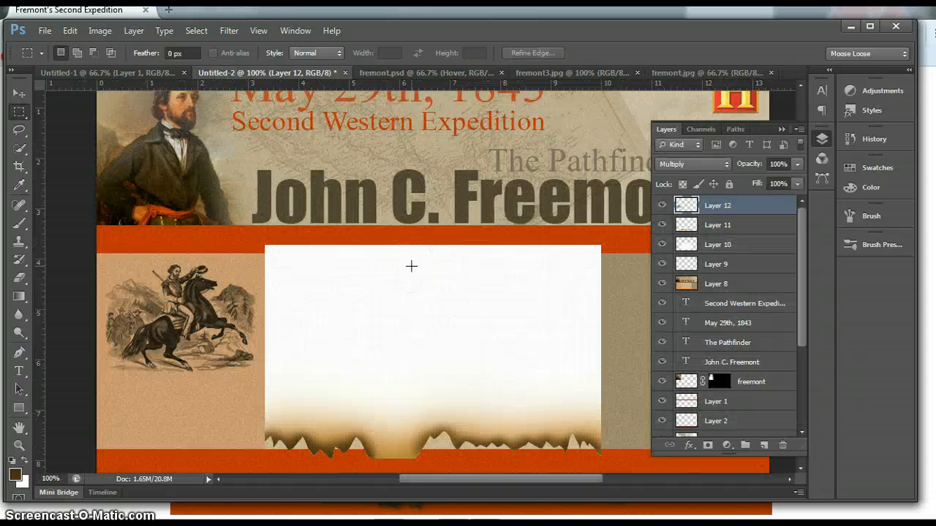
key("ctrl+v")
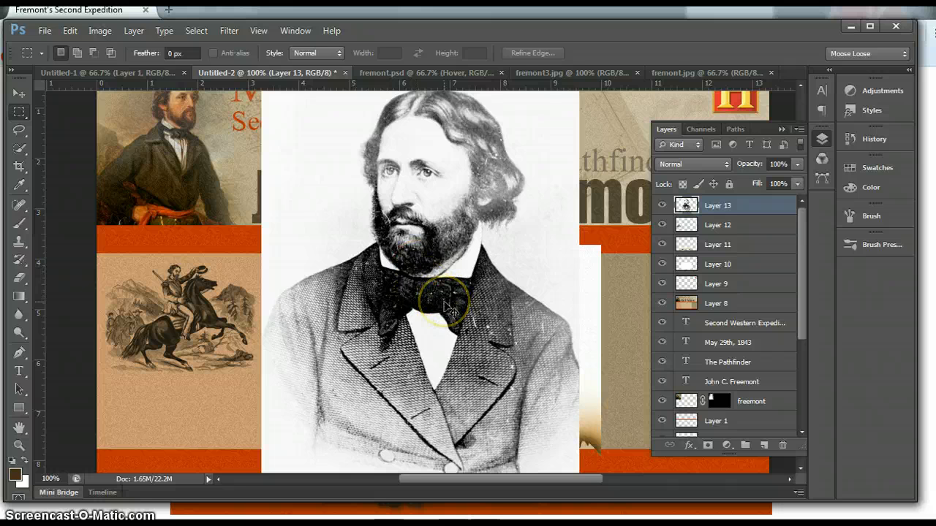
Step: Scale the pasted black-and-white portrait to about 39% and place it in the layout's right tan column
key("ctrl+t")
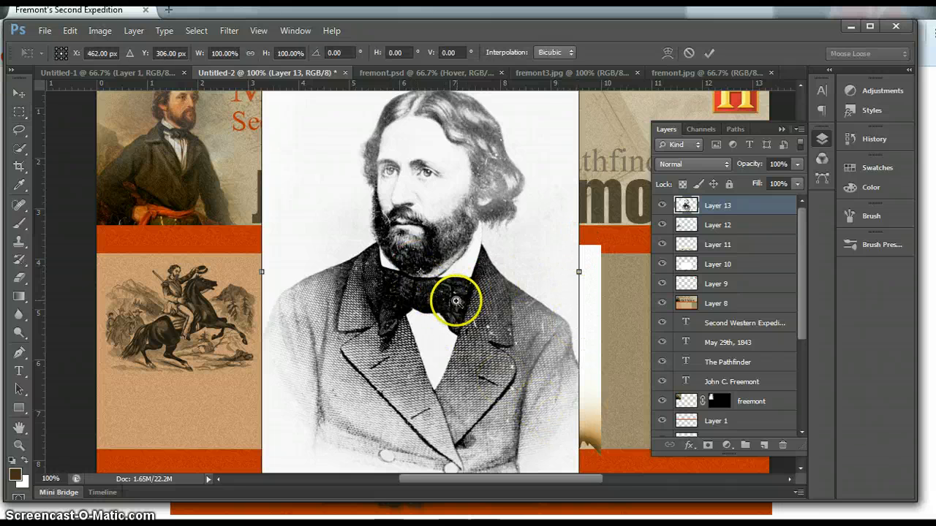
key("ctrl+minus")
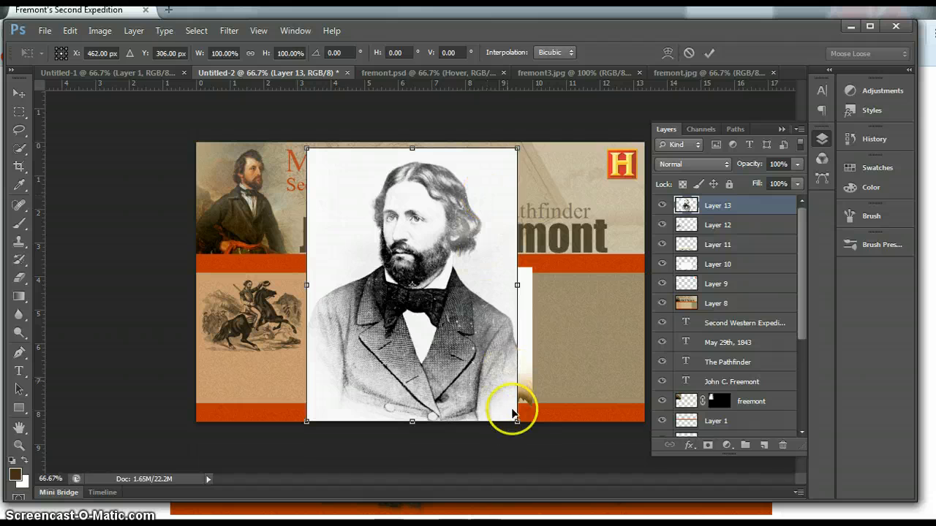
left_click_drag(517, 422, 375, 234)
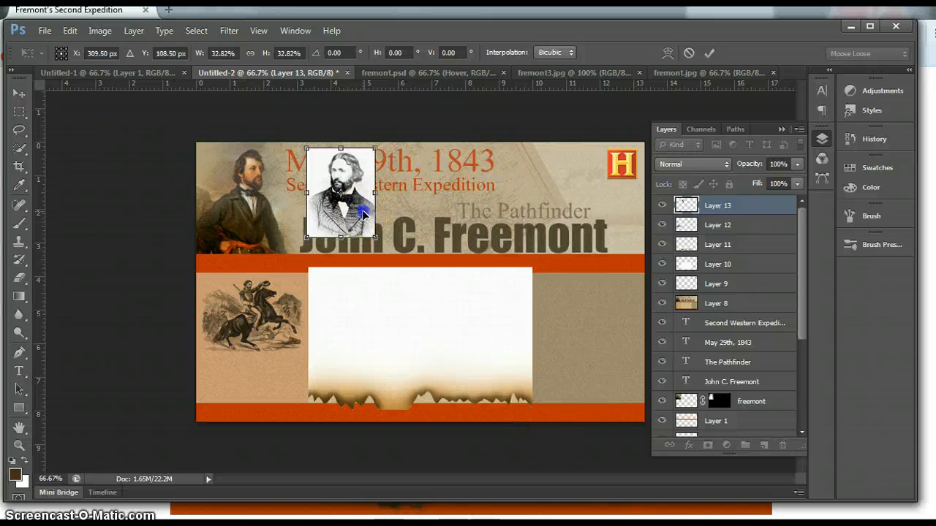
left_click_drag(368, 203, 507, 347)
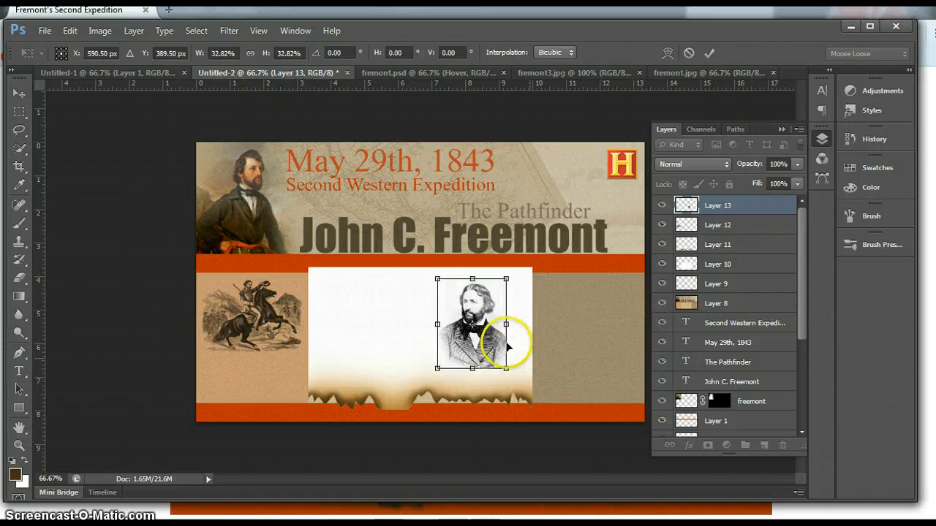
left_click_drag(491, 314, 605, 318)
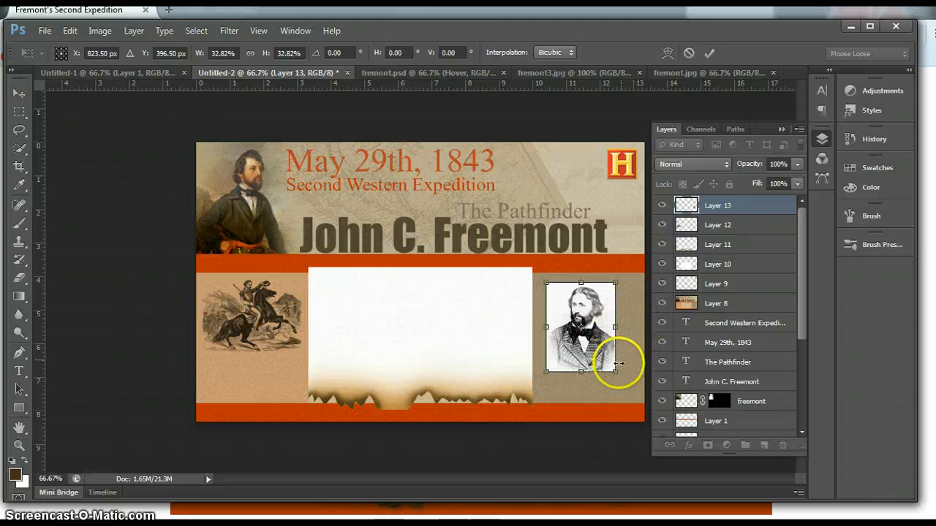
mouse_move(615, 371)
left_mouse_down()
mouse_move(628, 390)
mouse_move(618, 370)
left_mouse_up()
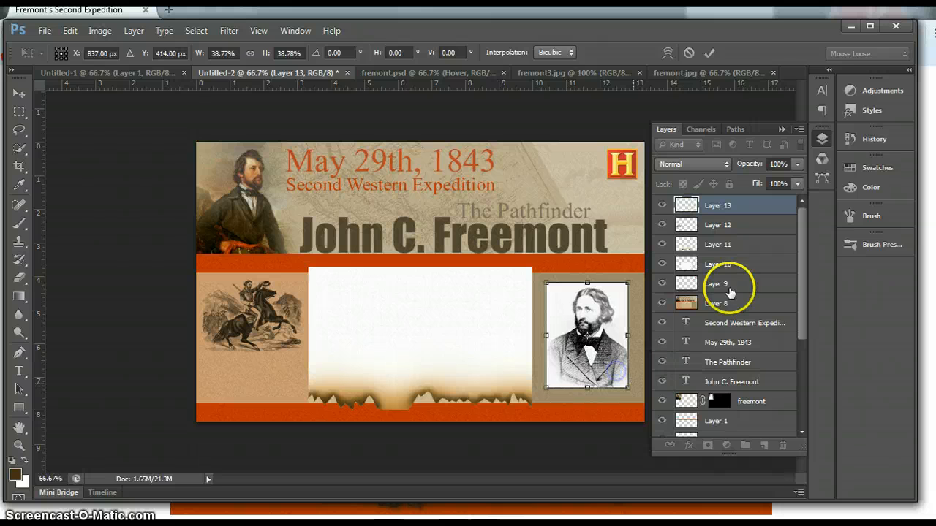
left_click(709, 53)
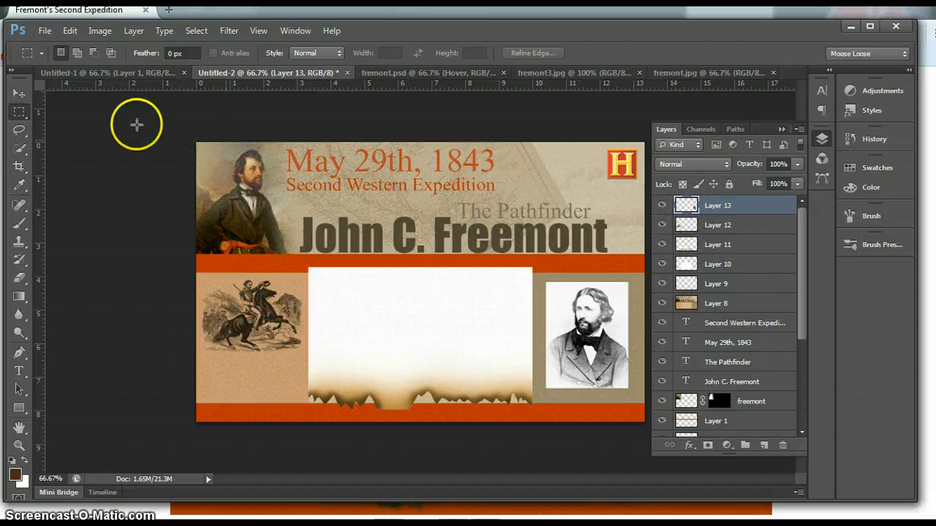
Step: Draw a jagged, torn-edge Lasso selection inside the borders of the portrait on Layer 13
left_click(19, 132)
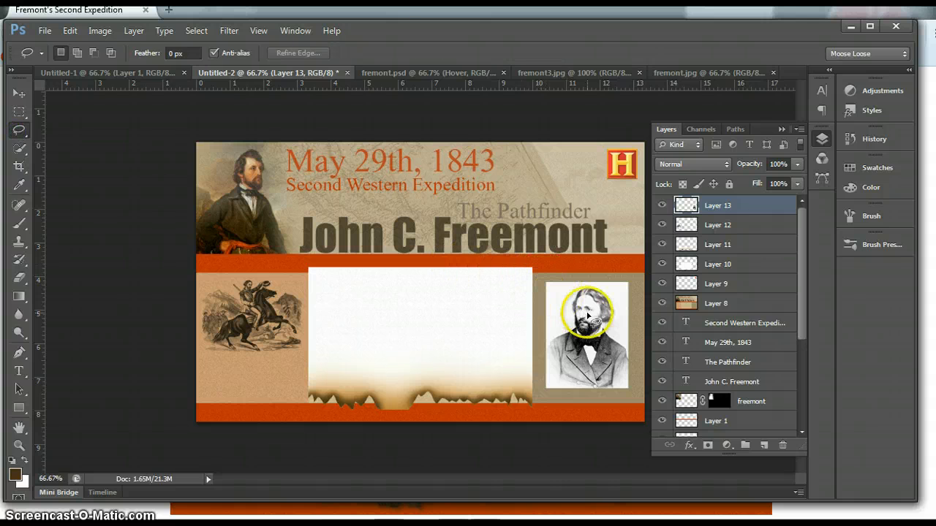
left_click(596, 329, "ctrl")
left_click(585, 321, "ctrl")
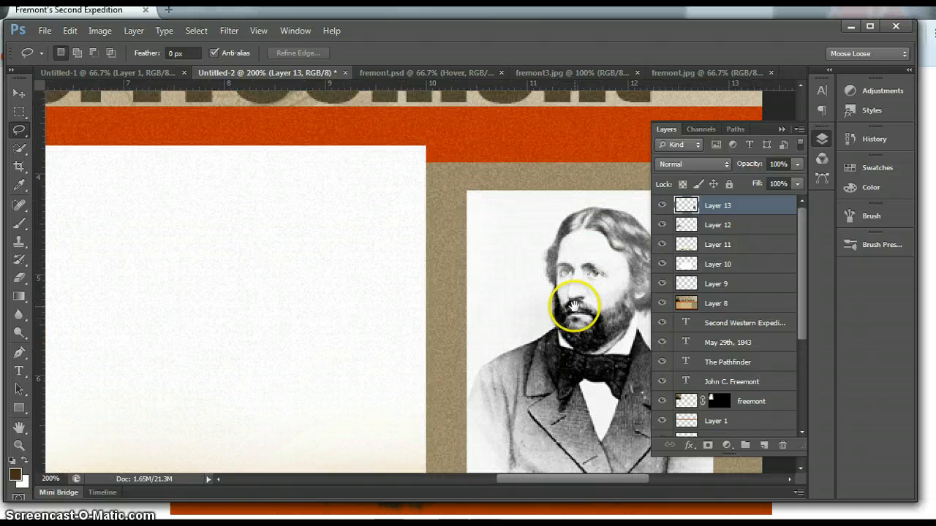
left_click_drag(574, 306, 474, 239)
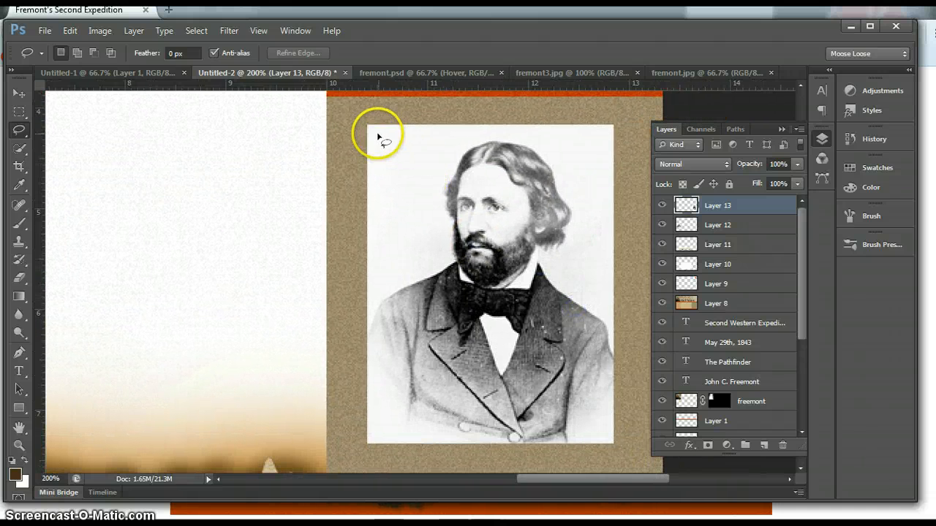
left_click_drag(366, 123, 367, 123)
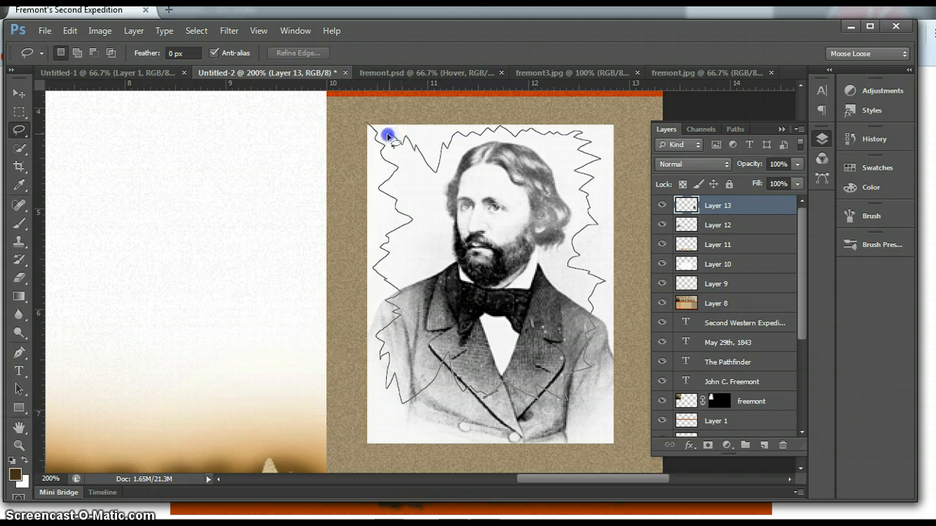
left_click_drag(375, 131, 376, 133)
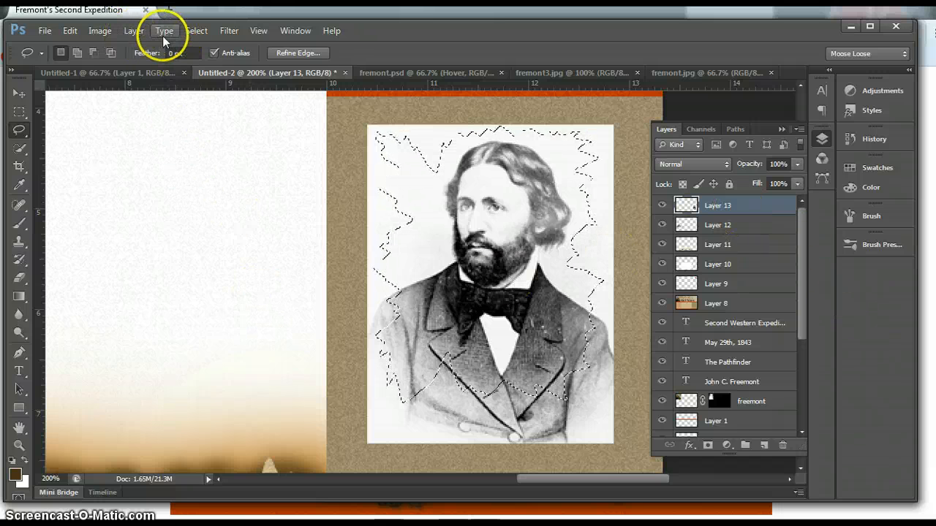
Step: Invert the jagged selection, delete the portrait's outer area on Layer 13, and deselect
left_click(195, 32)
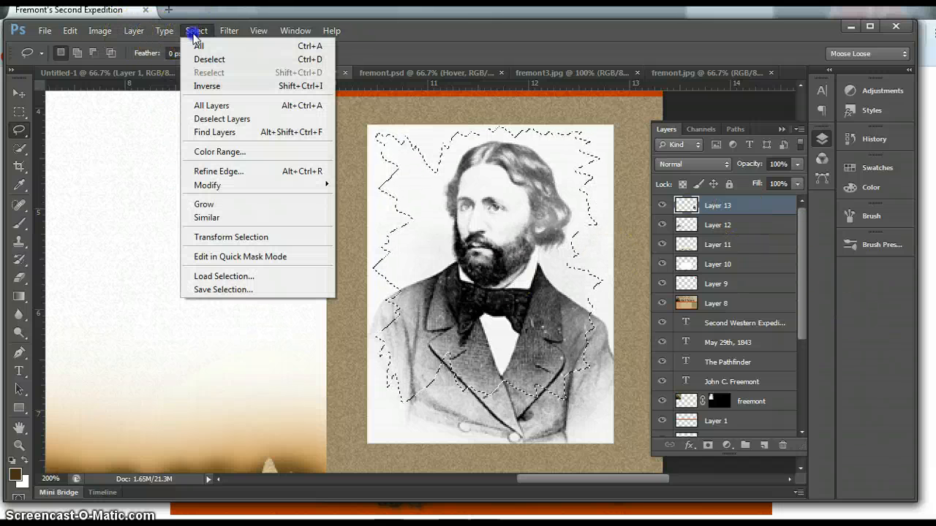
left_click(207, 87)
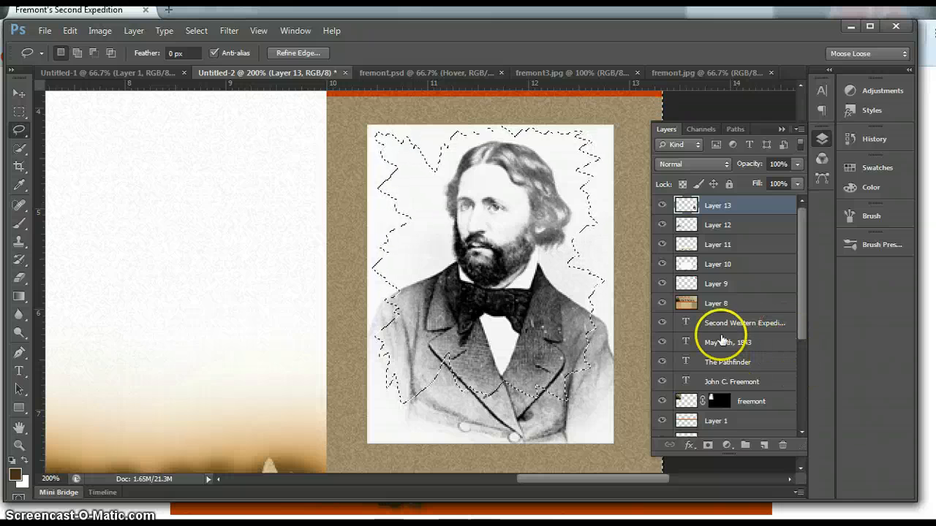
key("Delete")
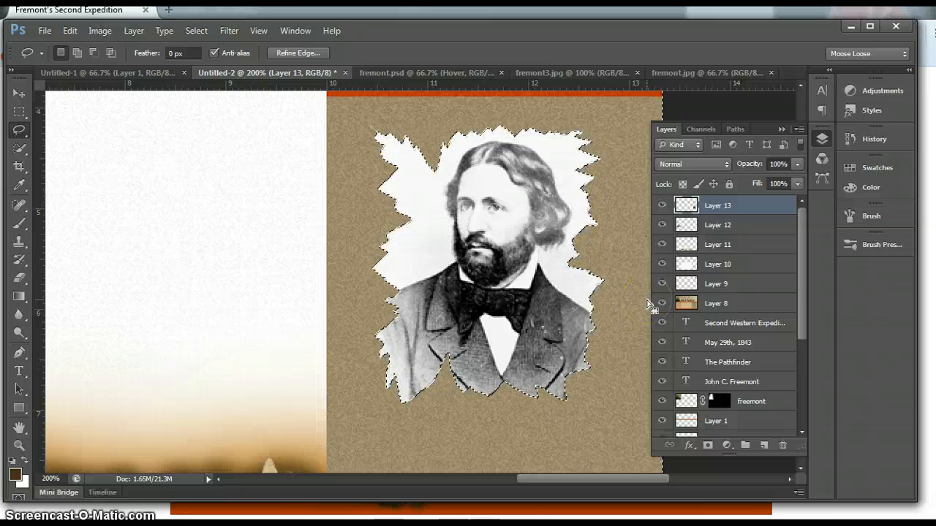
key("ctrl+d")
left_click(737, 358)
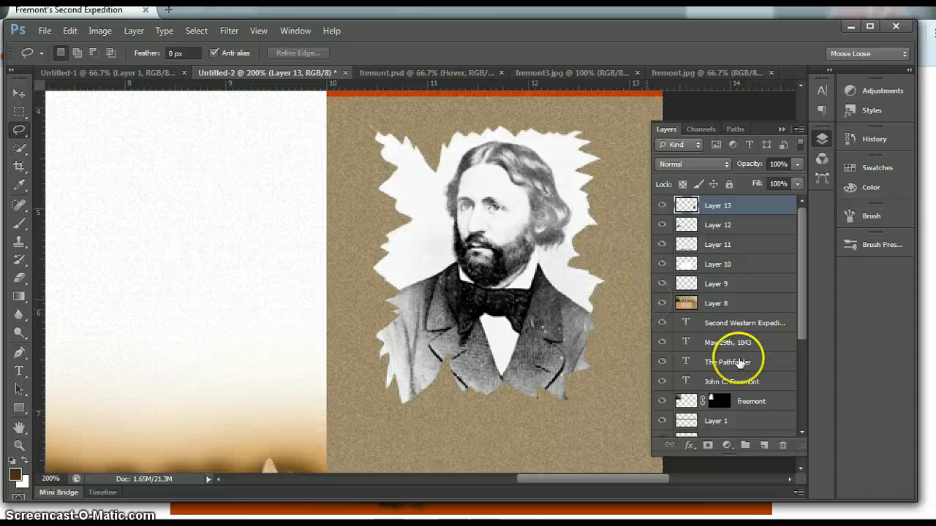
left_click(556, 316)
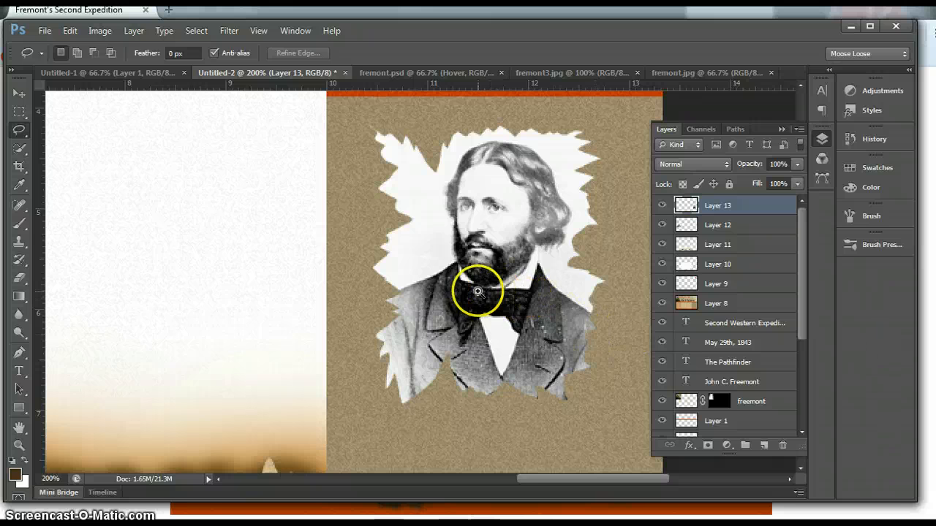
left_click(478, 292, "alt")
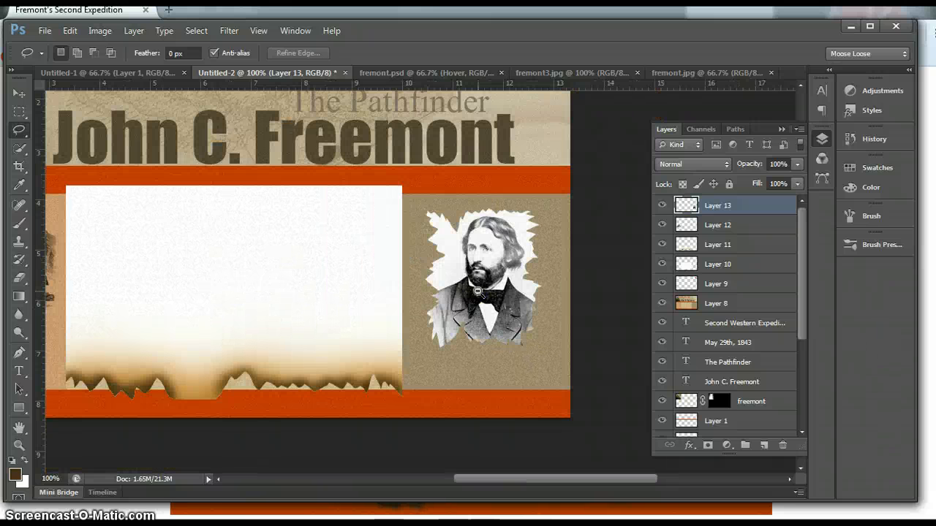
left_click(682, 251)
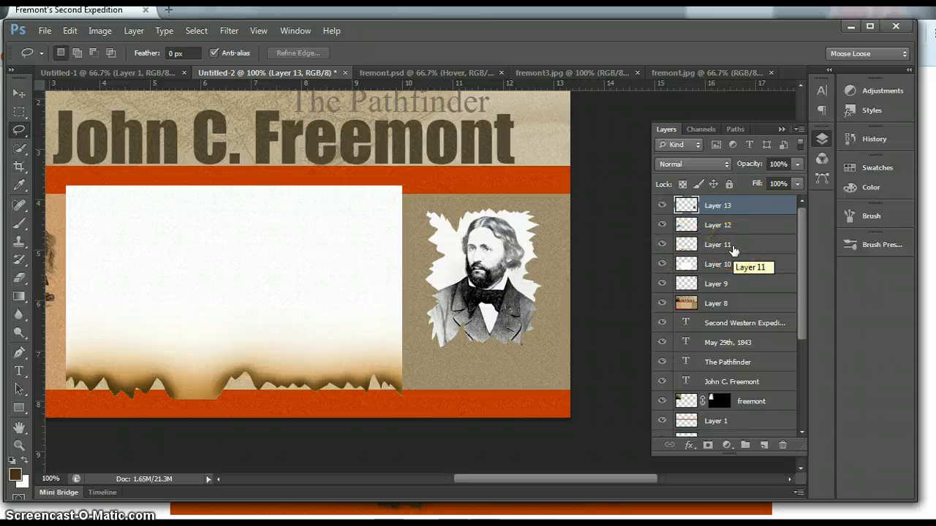
key("ctrl+z")
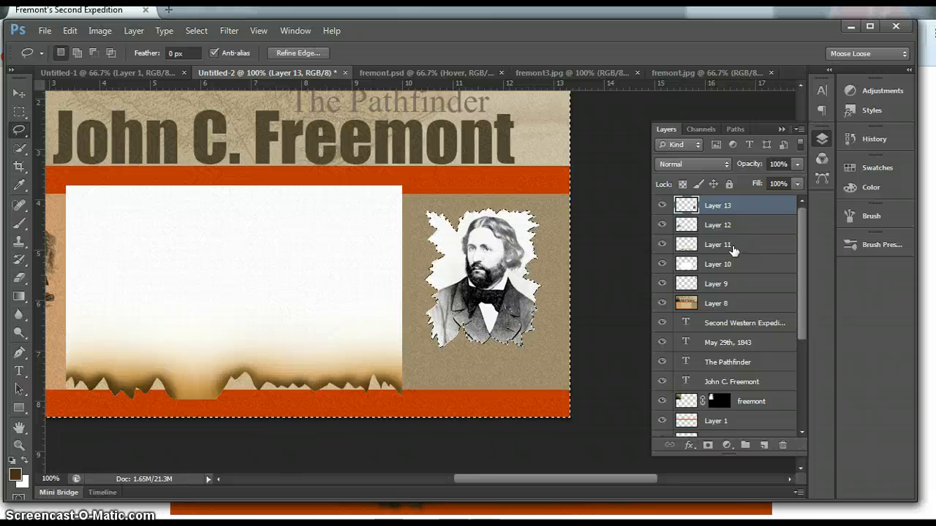
key("ctrl+d")
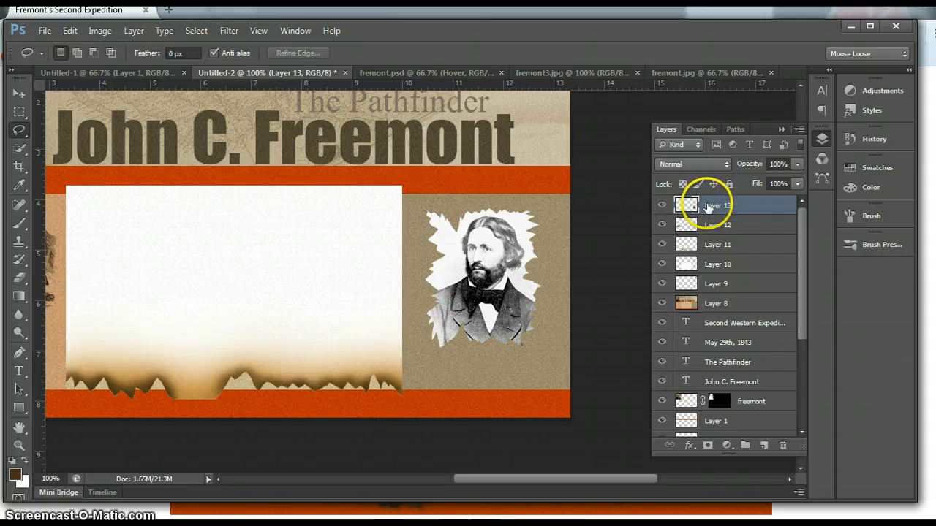
Step: Load the torn portrait's outline from Layer 13 as a selection and add a new layer above it
left_click(707, 207, "ctrl")
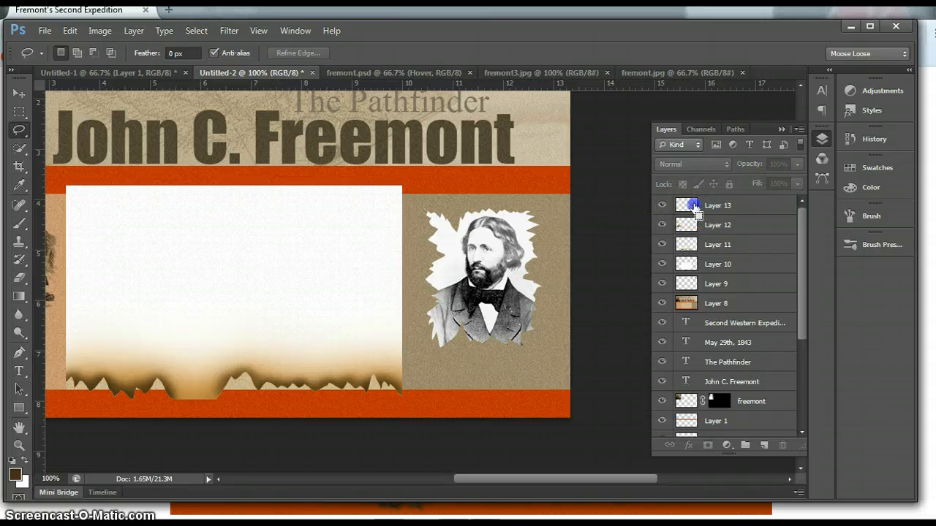
left_click(694, 208, "ctrl")
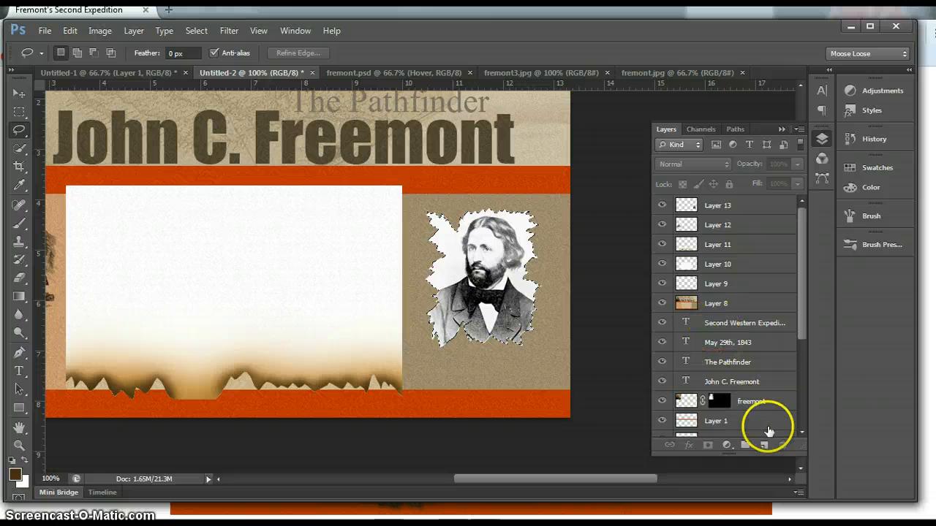
left_click(763, 446)
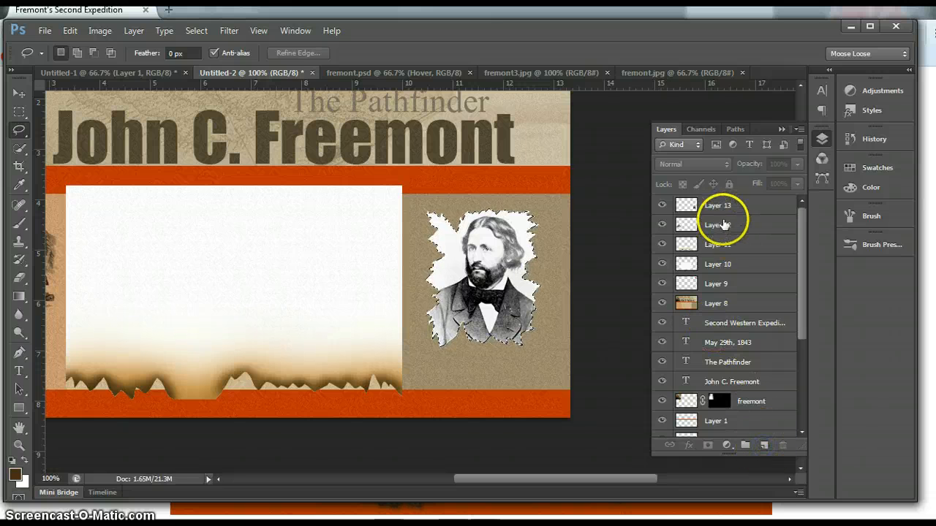
left_click(763, 445)
left_click(730, 206)
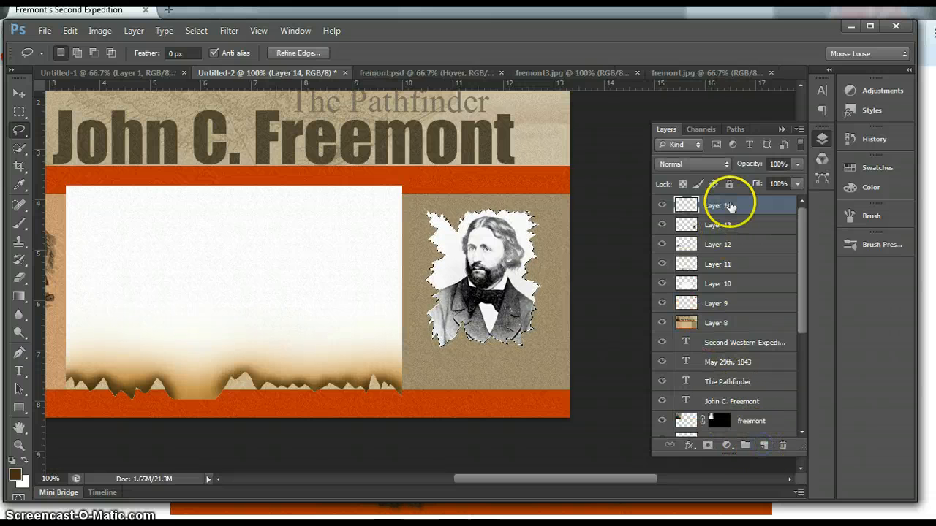
left_click(731, 207)
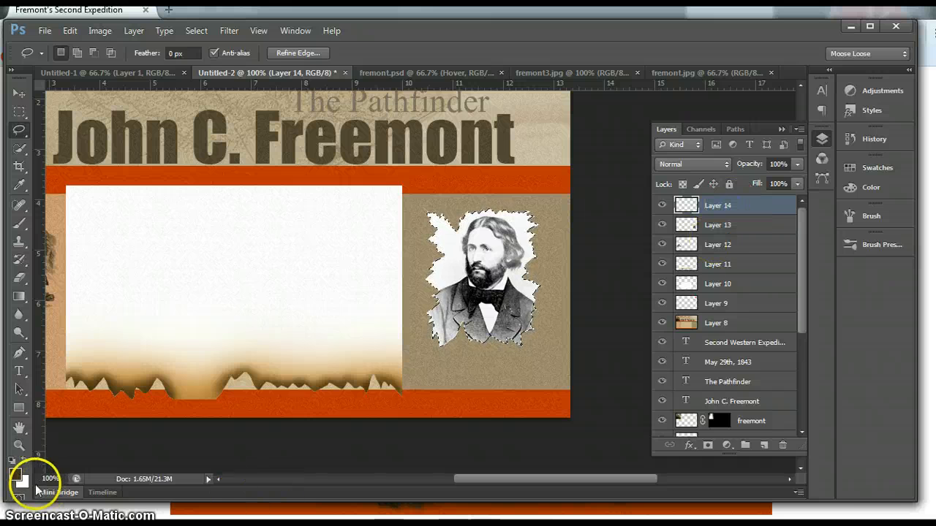
Step: Set the foreground color to dark red #470000 and fill the torn-edge selection with it on Layer 14
left_click(15, 475)
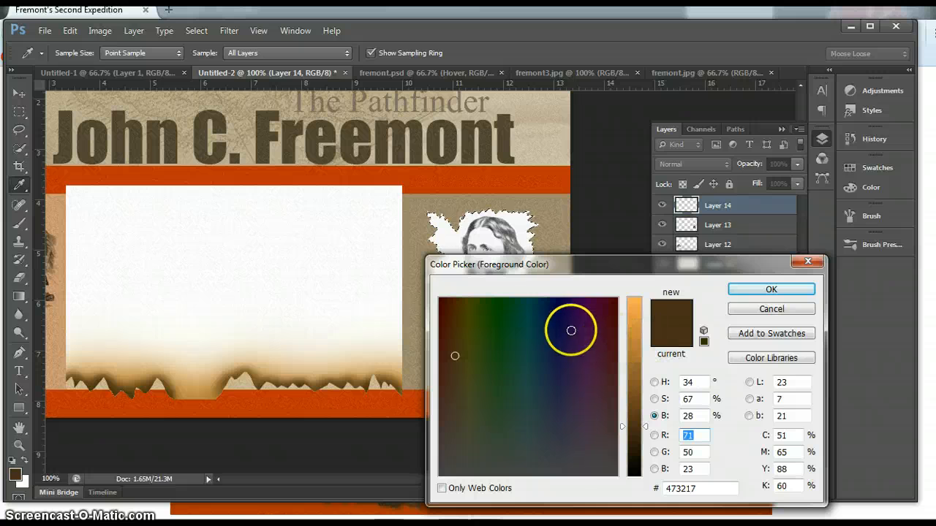
left_click(572, 330)
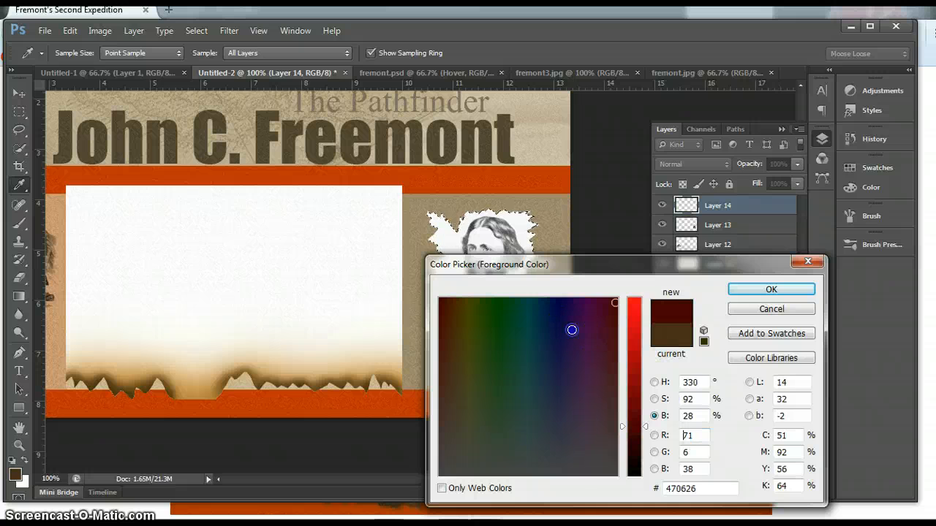
left_click(753, 290)
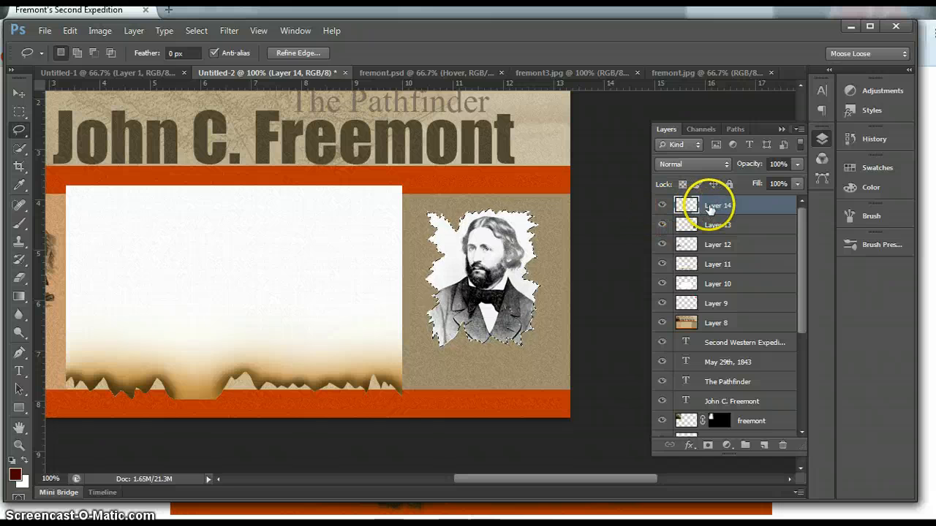
left_click(710, 208)
key("alt+BackSpace")
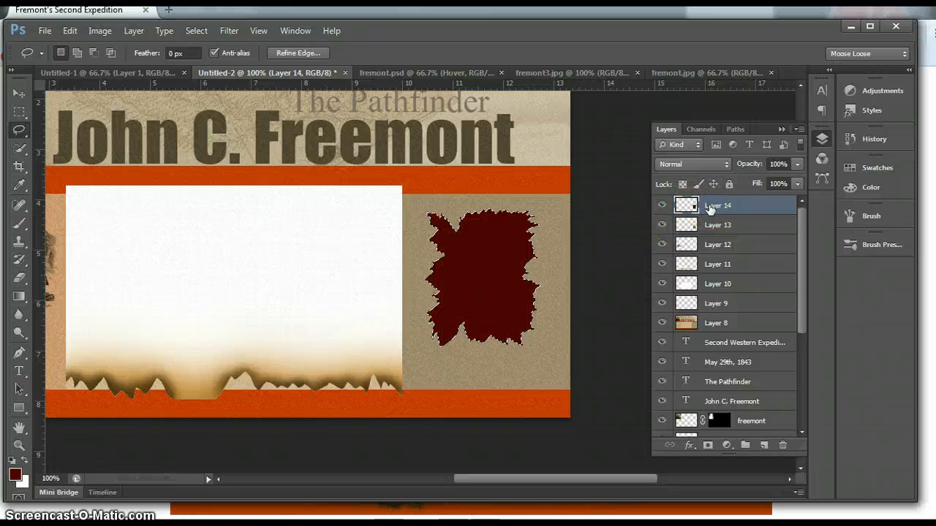
Step: Compare a white fill with the dark red one in the torn shape, ending on dark red, and deselect
key("ctrl+BackSpace")
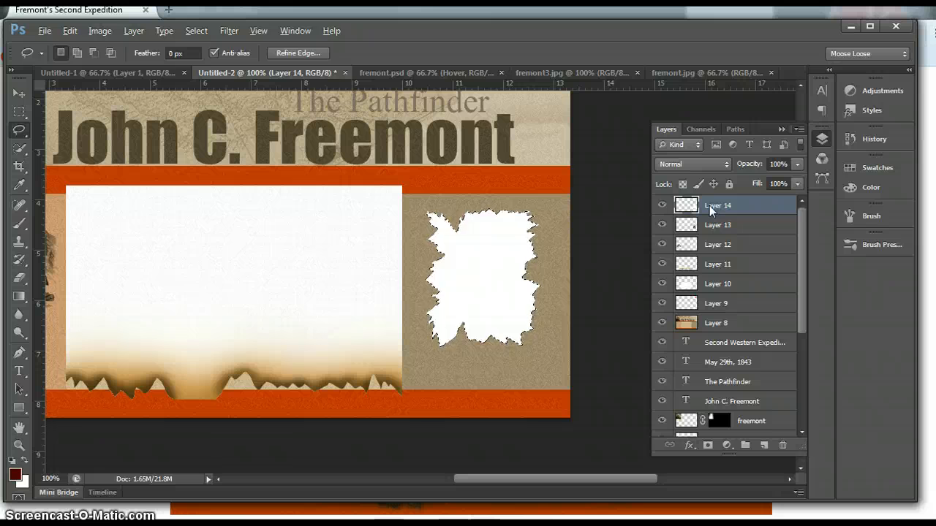
key("alt+BackSpace")
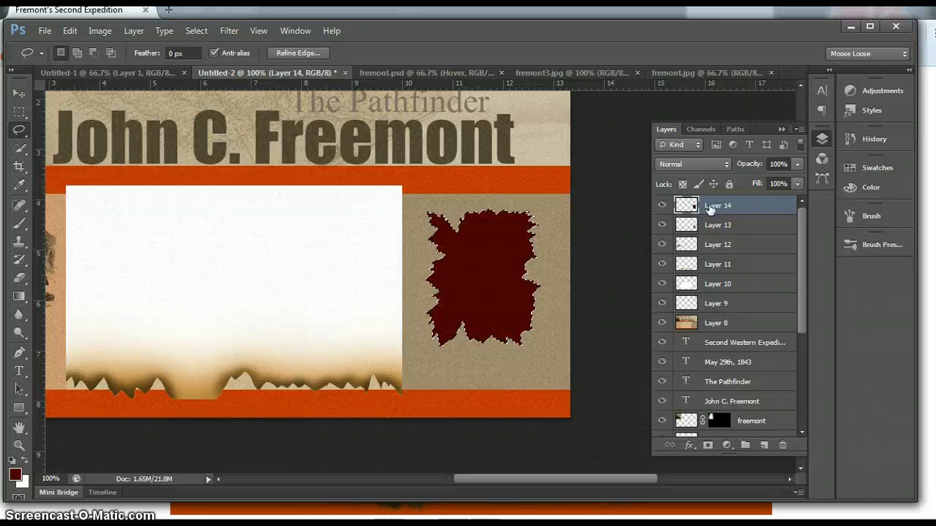
left_click(16, 474)
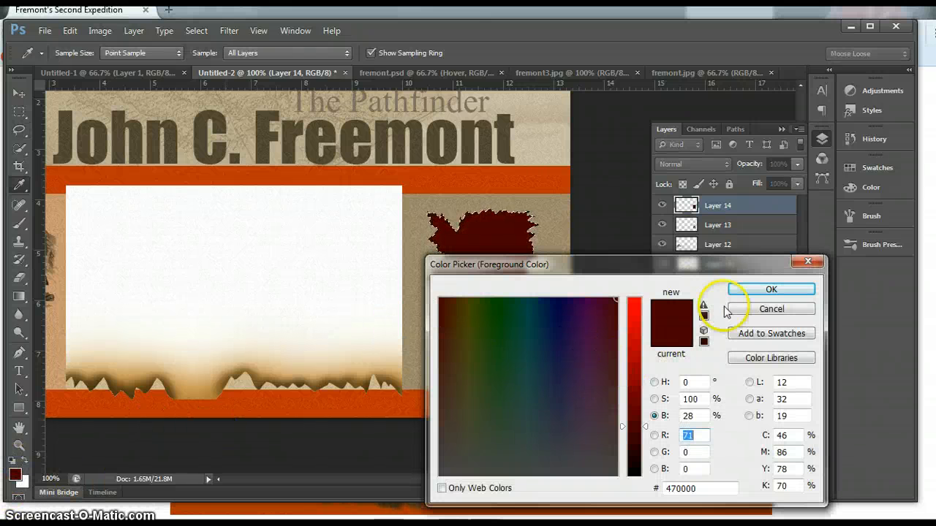
left_click(737, 293)
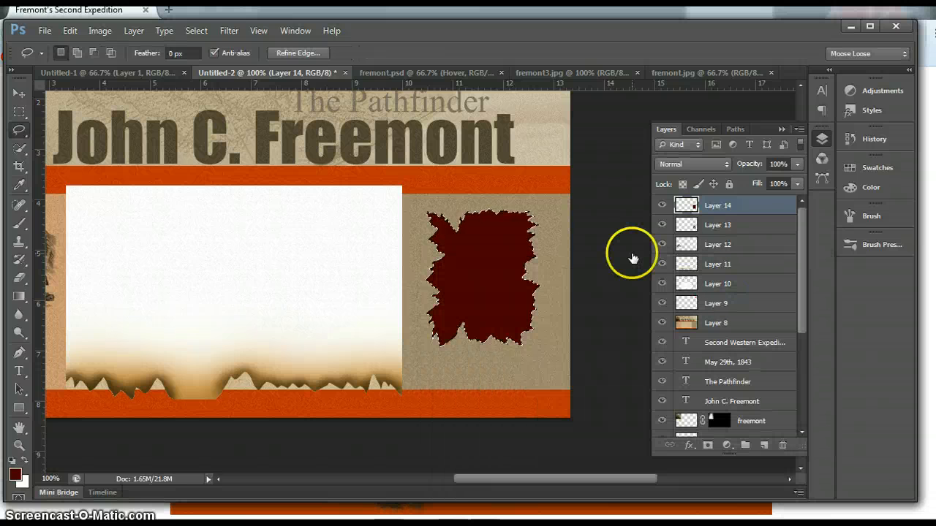
left_click(661, 207)
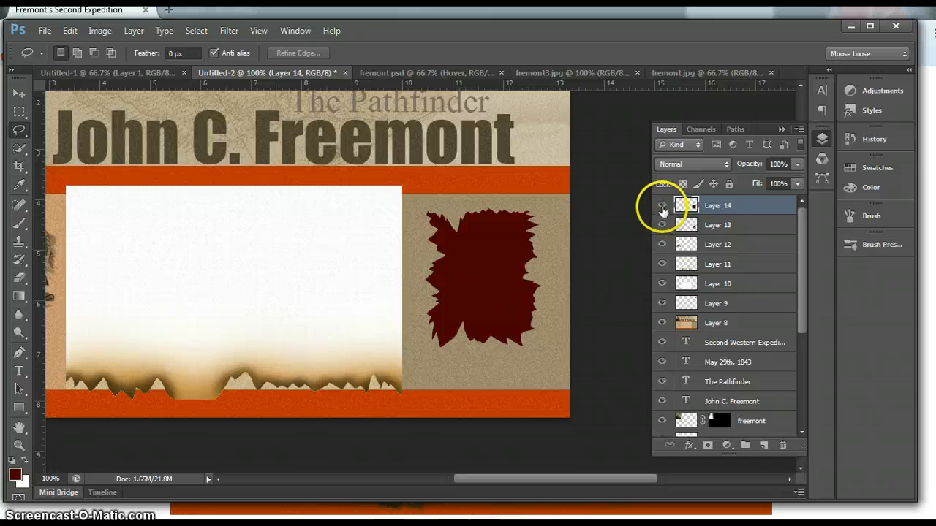
Step: Load Layer 13's torn outline slightly offset and cut the dark red inside it on Layer 14, leaving a thin rim along the upper-left edges
left_click(662, 206)
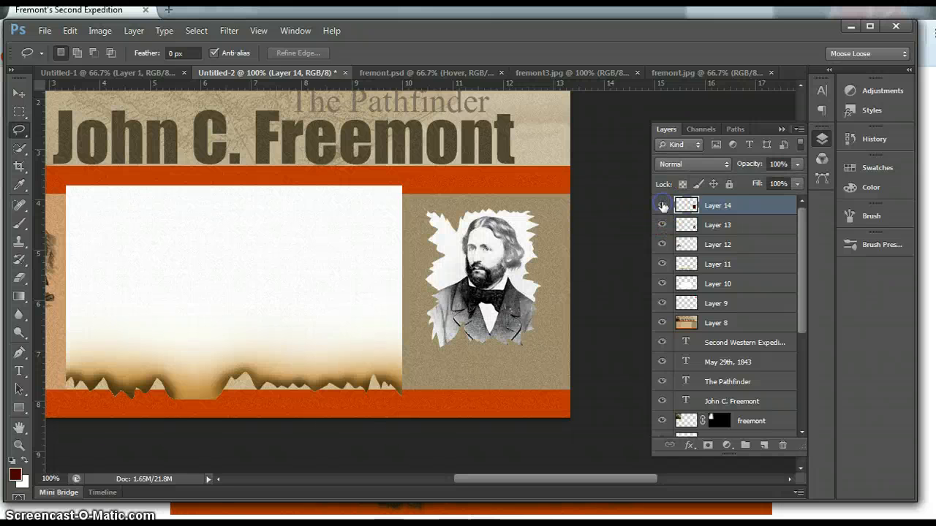
right_click(708, 206)
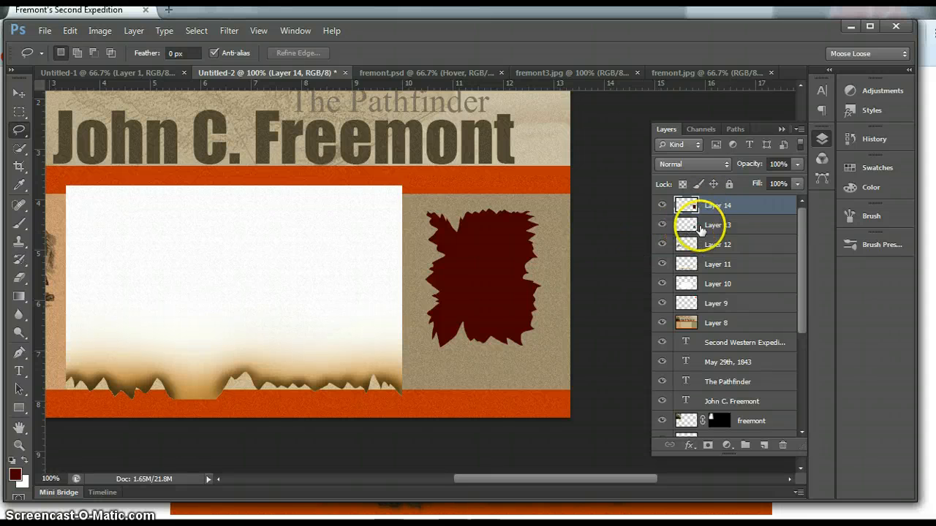
left_click_drag(700, 228, 691, 232)
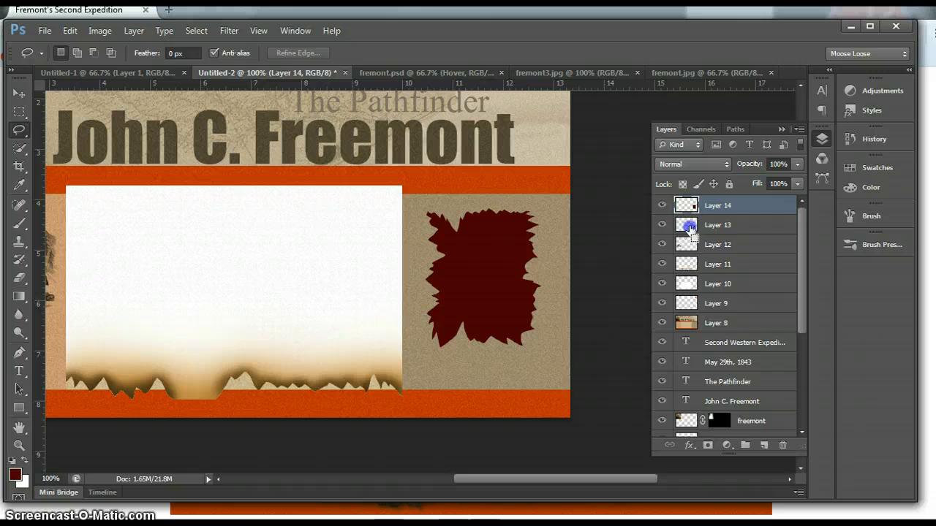
left_click(691, 228, "ctrl")
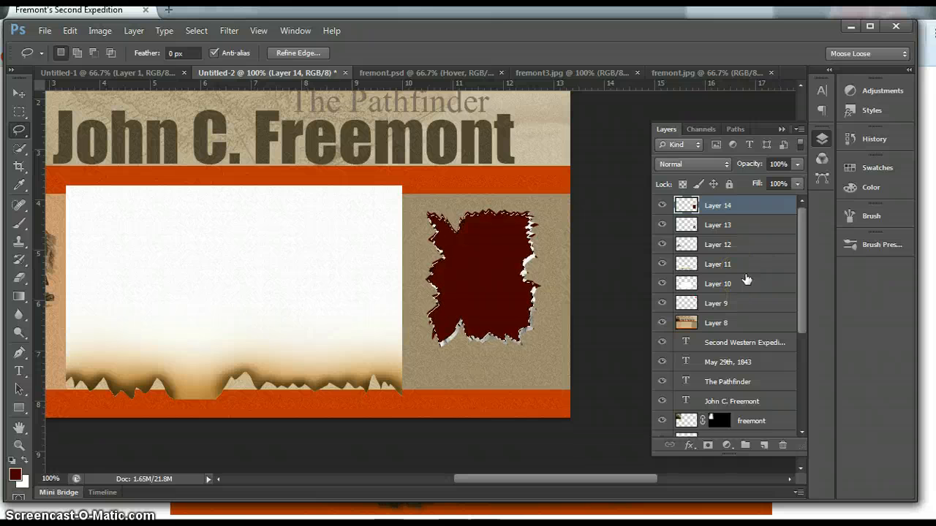
key("ctrl+x")
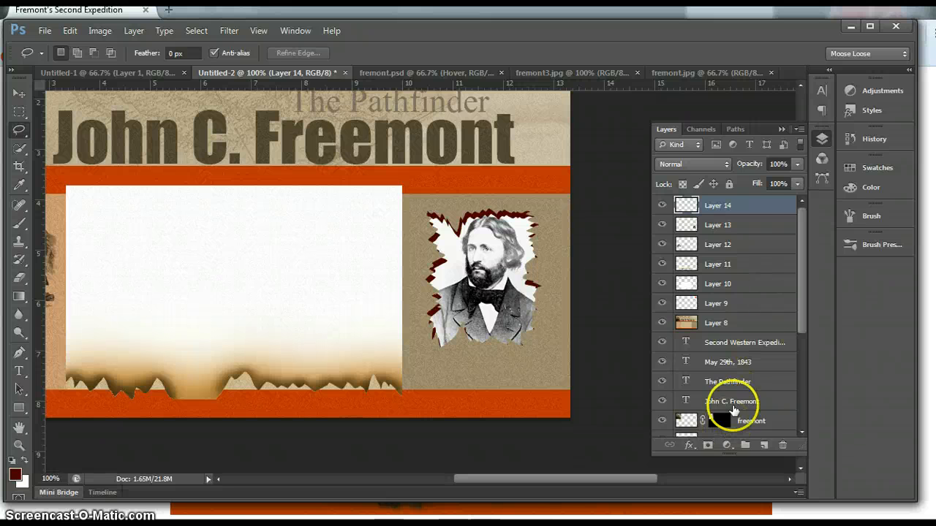
Step: Soften the dark red rim on Layer 14 with a Gaussian Blur of 1.2 pixels radius
left_click(743, 208)
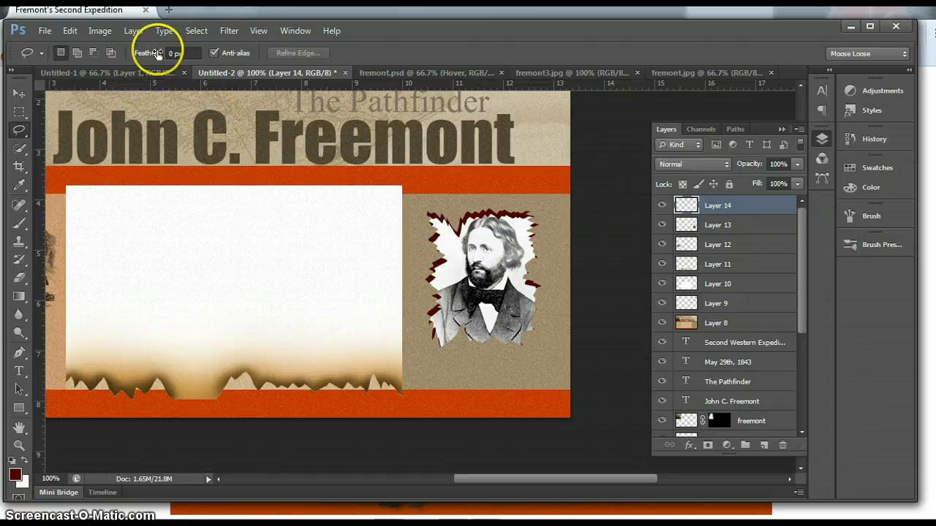
left_click(233, 35)
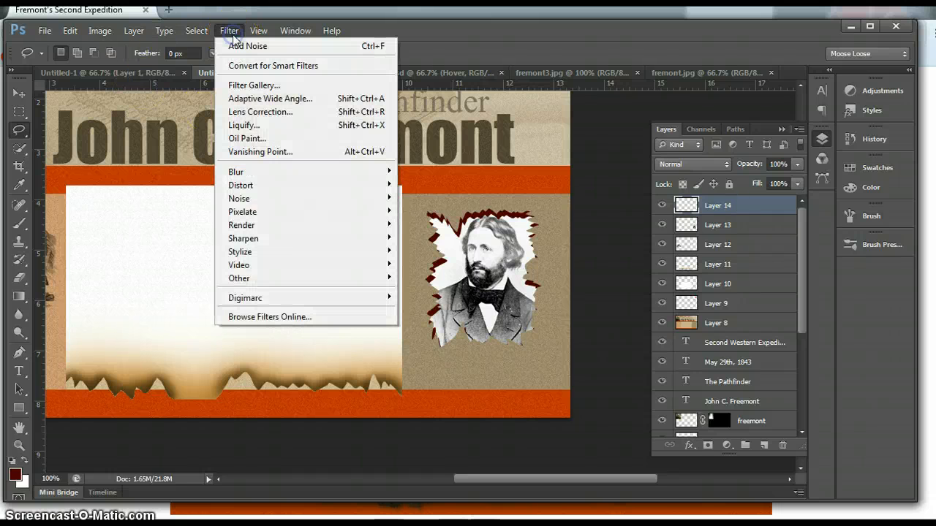
mouse_move(249, 175)
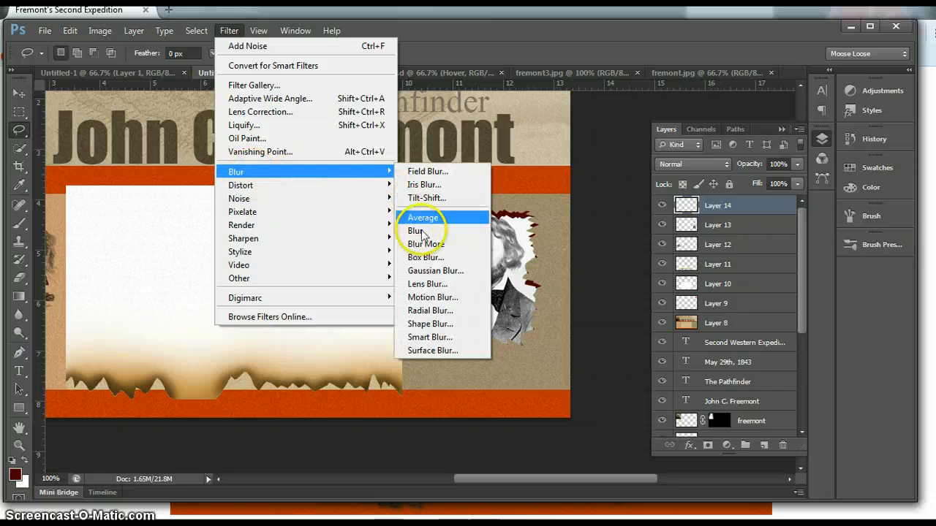
left_click(421, 271)
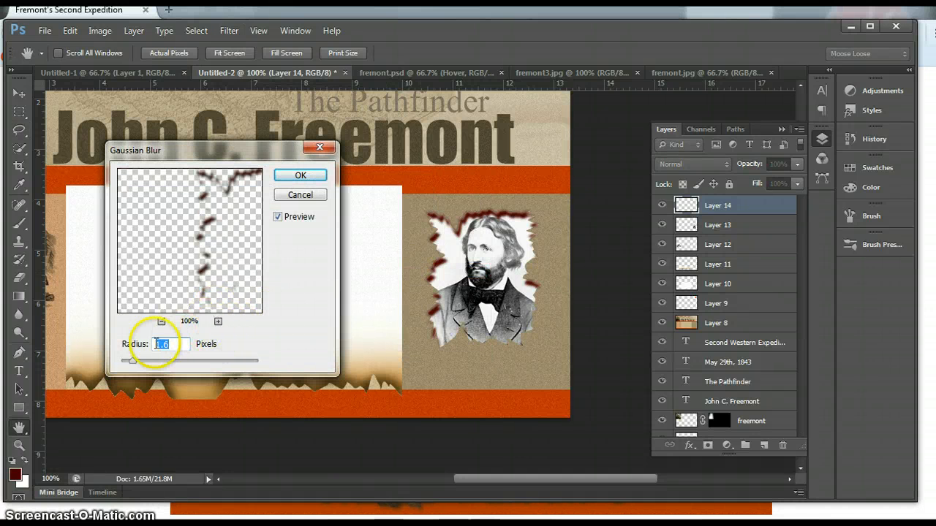
left_click_drag(131, 366, 130, 365)
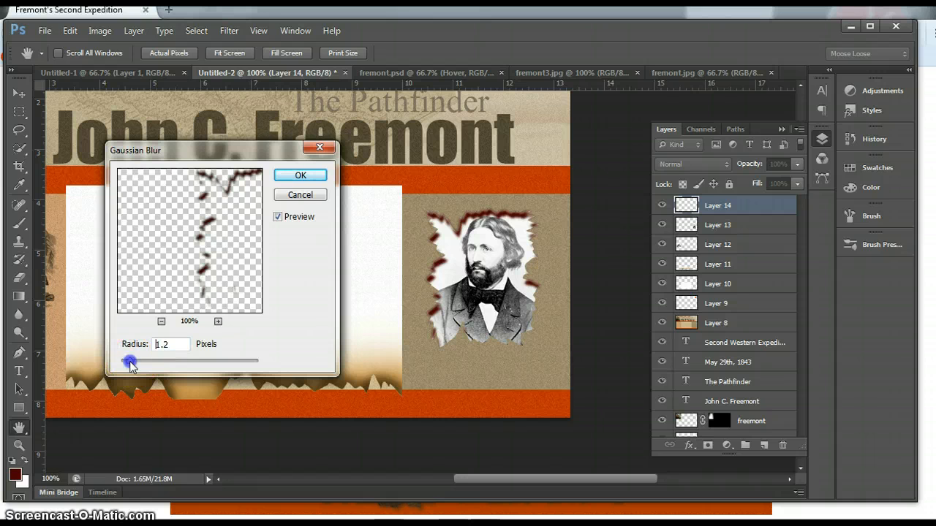
left_click(300, 175)
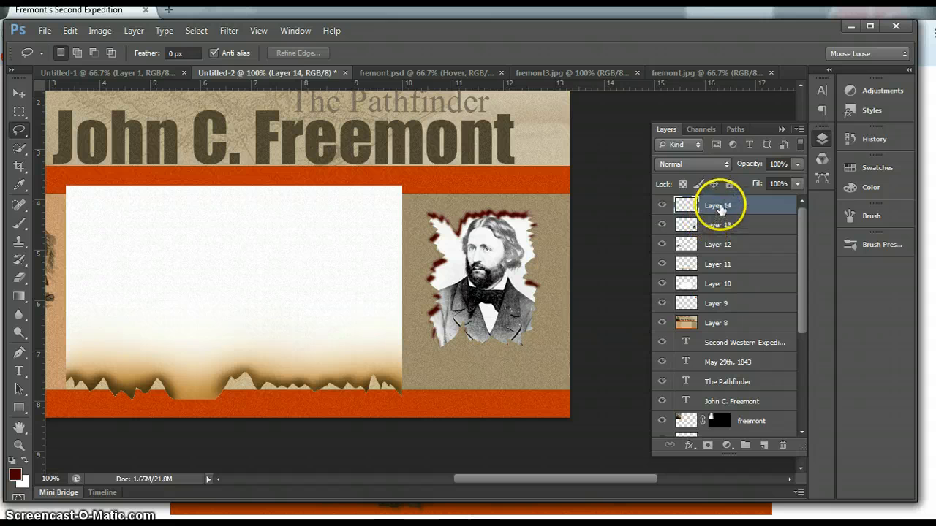
Step: Lower Layer 14's opacity to 43% and remove its color with a Hue/Saturation saturation of -100
left_click(718, 206)
left_click(797, 164)
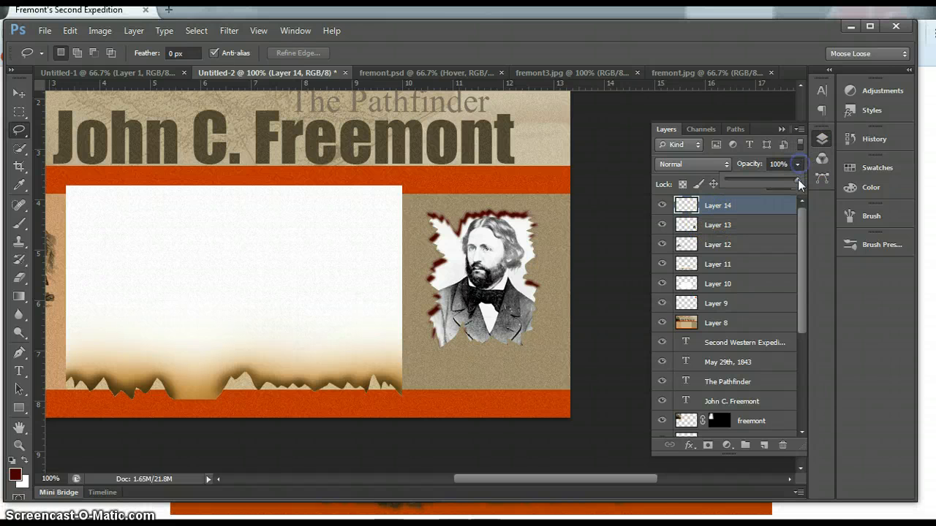
left_click_drag(799, 182, 798, 182)
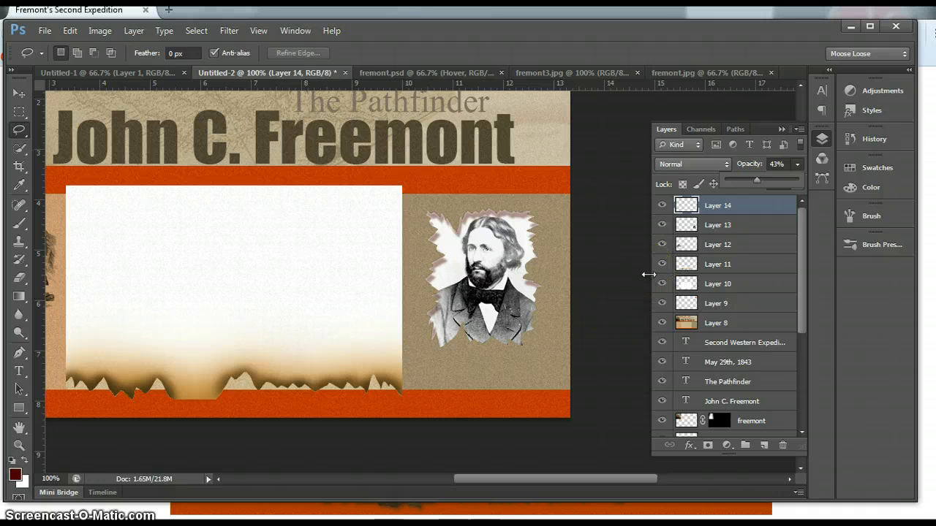
key("ctrl+u")
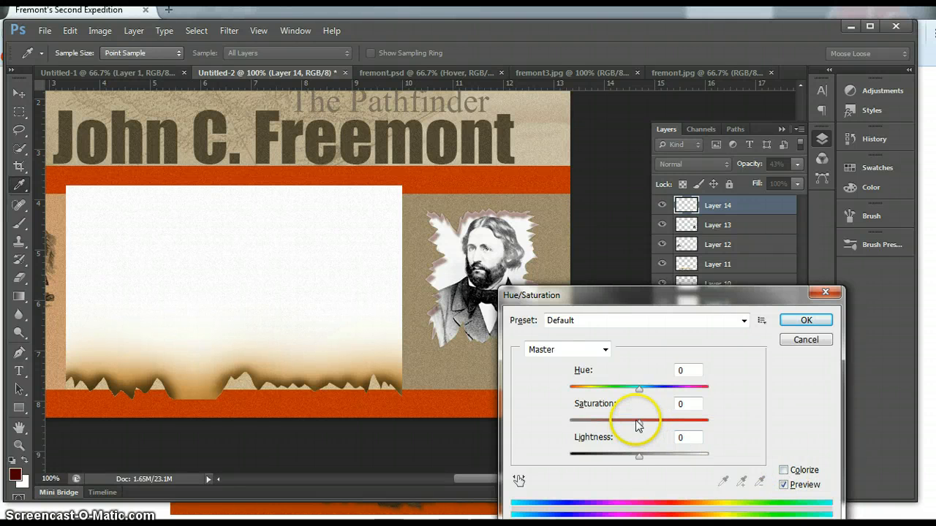
left_click_drag(639, 423, 569, 426)
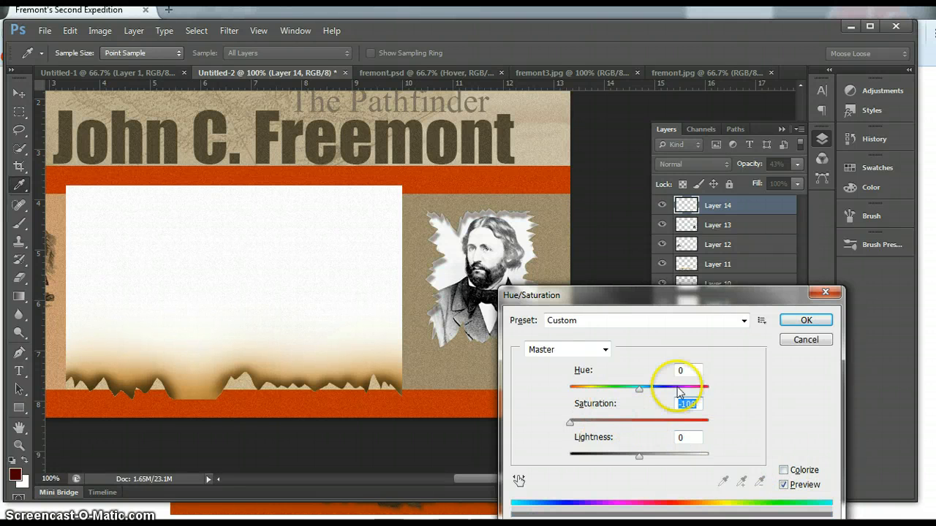
left_click(786, 324)
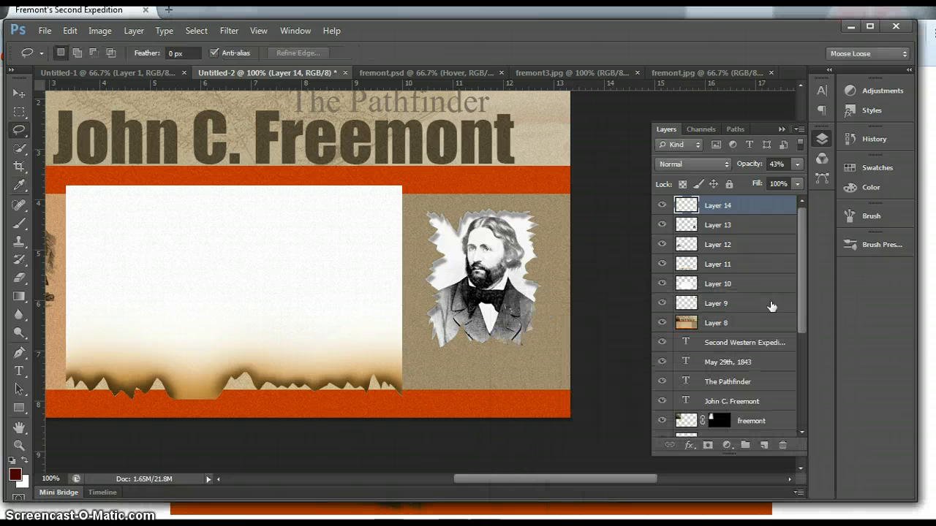
Step: Blur the gray rim on Layer 14 further with a Gaussian Blur of 3.4 pixels radius
left_click(733, 208)
left_click(225, 33)
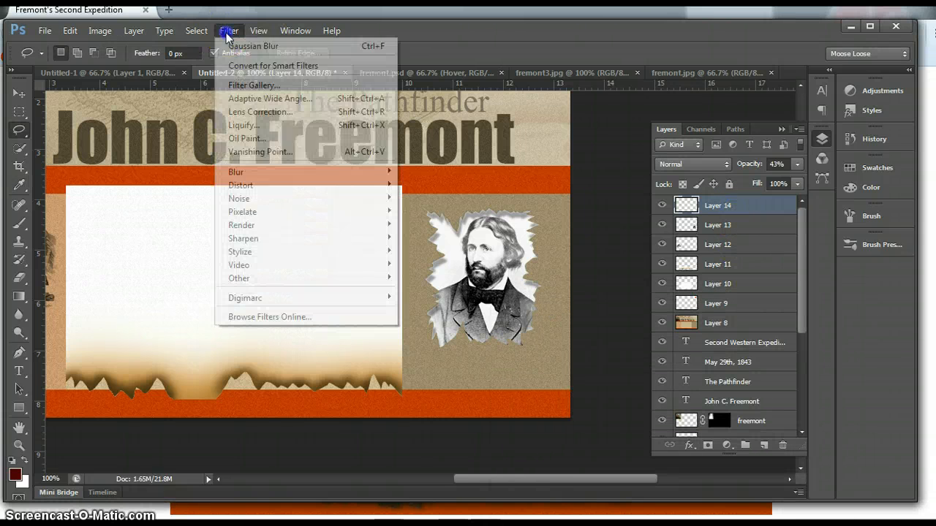
mouse_move(269, 171)
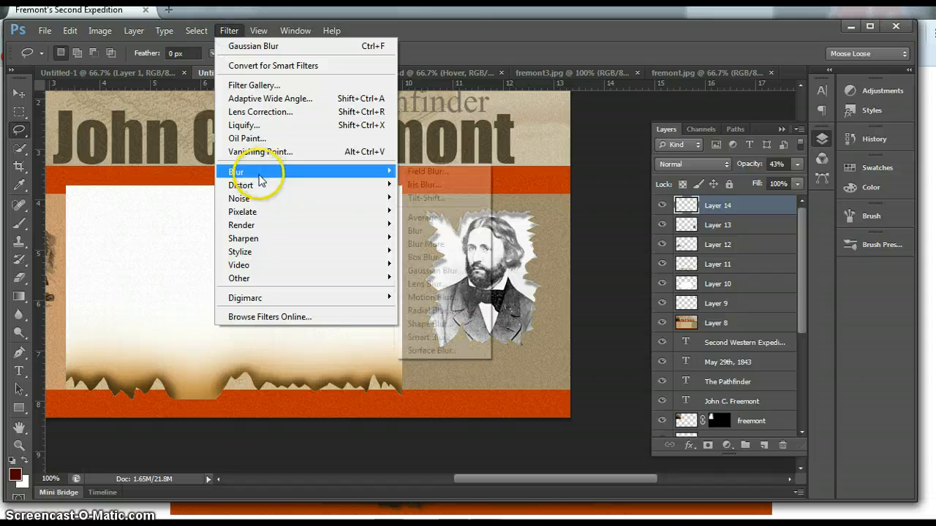
left_click(433, 270)
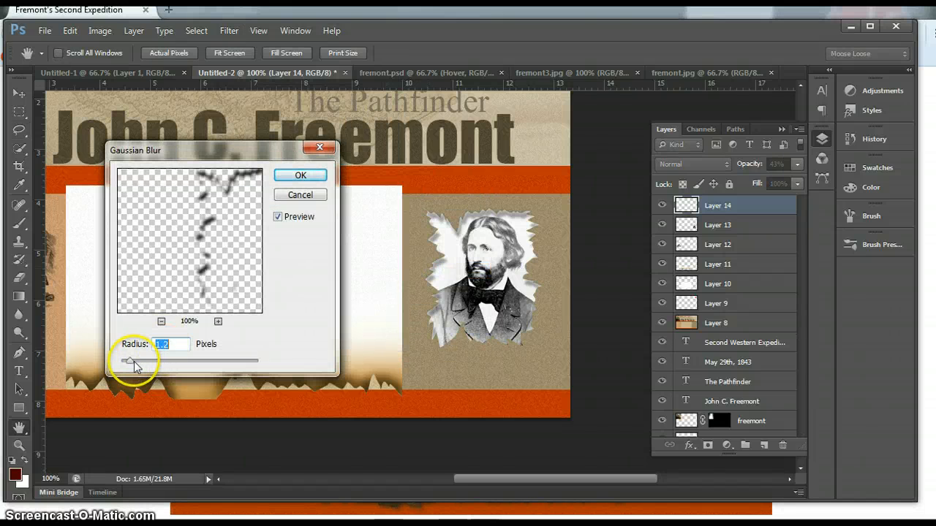
left_click_drag(130, 361, 146, 370)
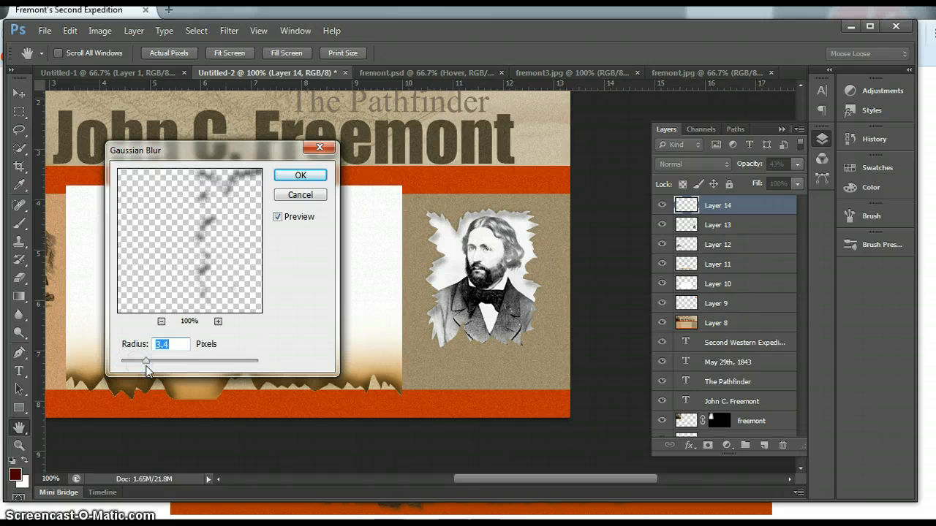
left_click(299, 178)
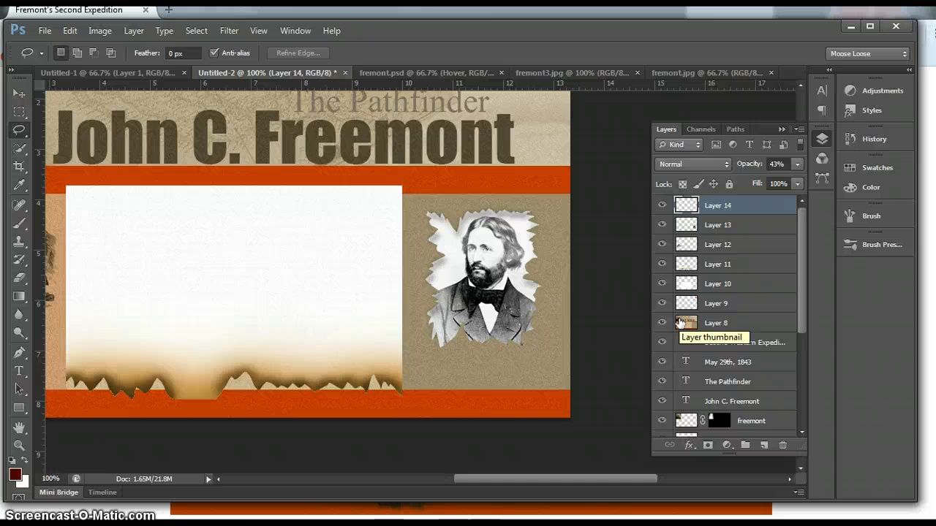
Step: Load Layer 13's portrait outline, invert the selection to trim Layer 14's blurred shading outside the torn edge, and deselect
mouse_move(491, 189)
left_mouse_down()
mouse_move(454, 254)
mouse_move(442, 256)
mouse_move(428, 233)
mouse_move(447, 213)
left_mouse_up()
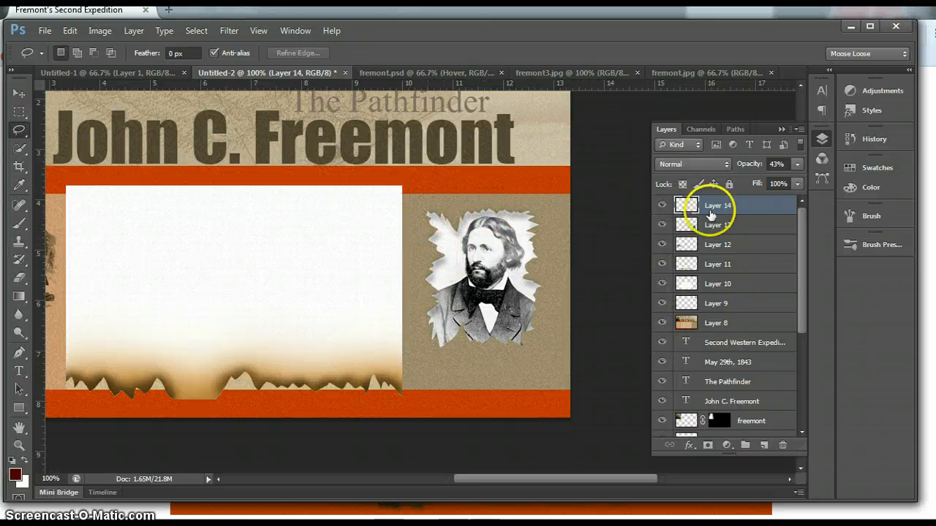
mouse_move(703, 229)
left_mouse_down()
mouse_move(689, 215)
mouse_move(688, 227)
left_mouse_up()
left_click(688, 227, "ctrl")
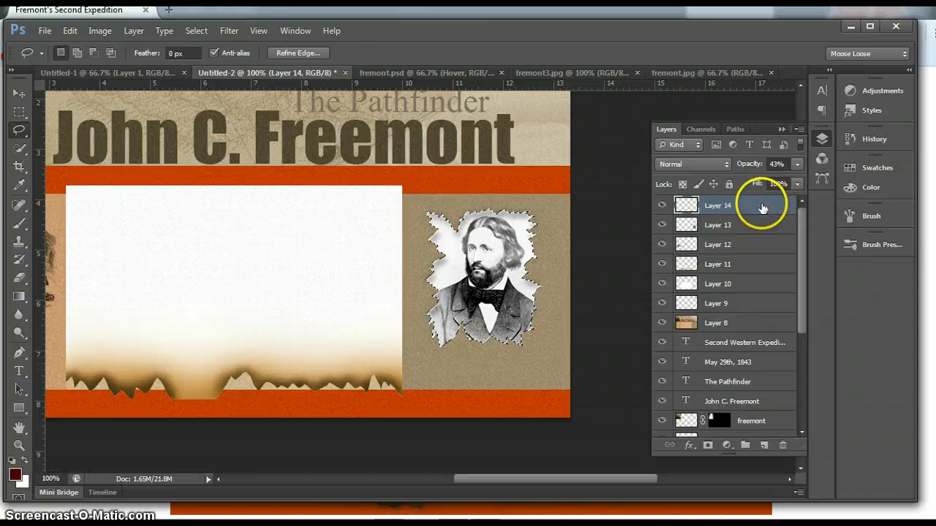
left_click(189, 32)
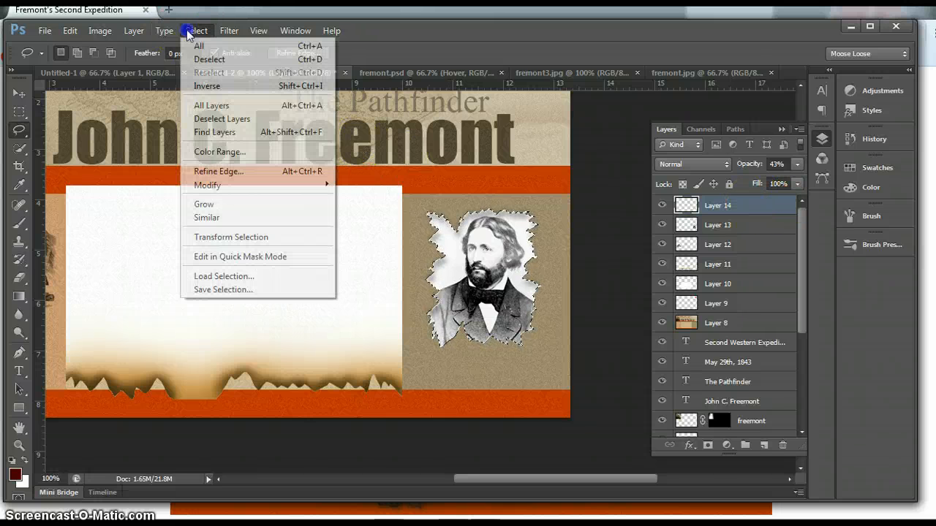
left_click(208, 87)
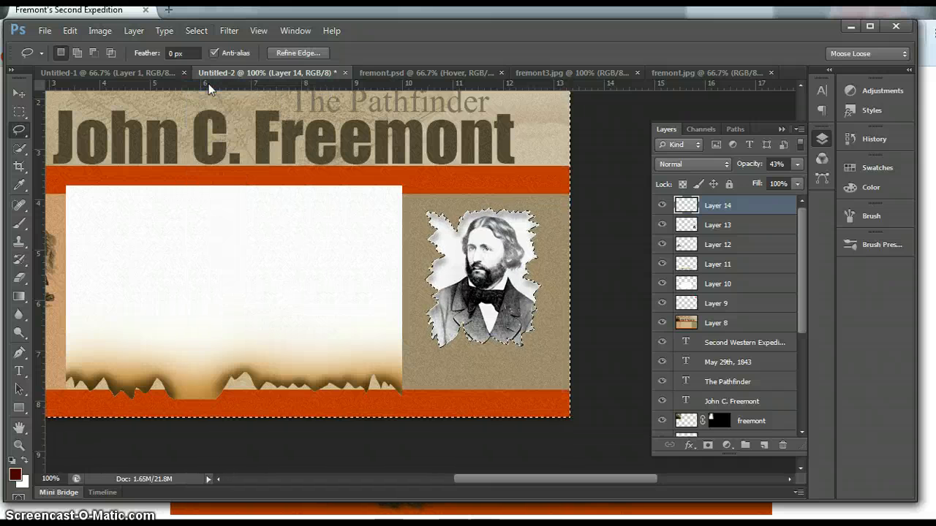
key("ctrl+d")
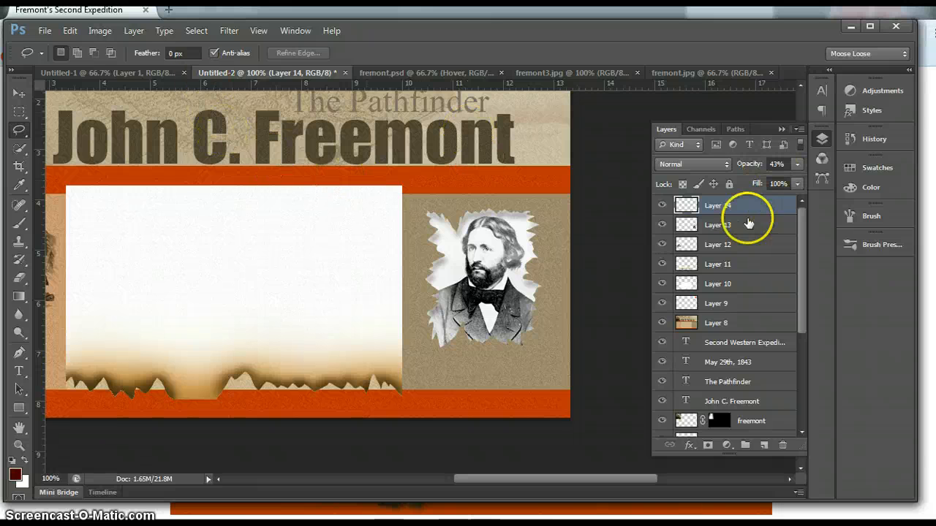
Step: Colorize the portrait on Layer 13 in sepia using Hue/Saturation with hue 40 and saturation 21
left_click(736, 227)
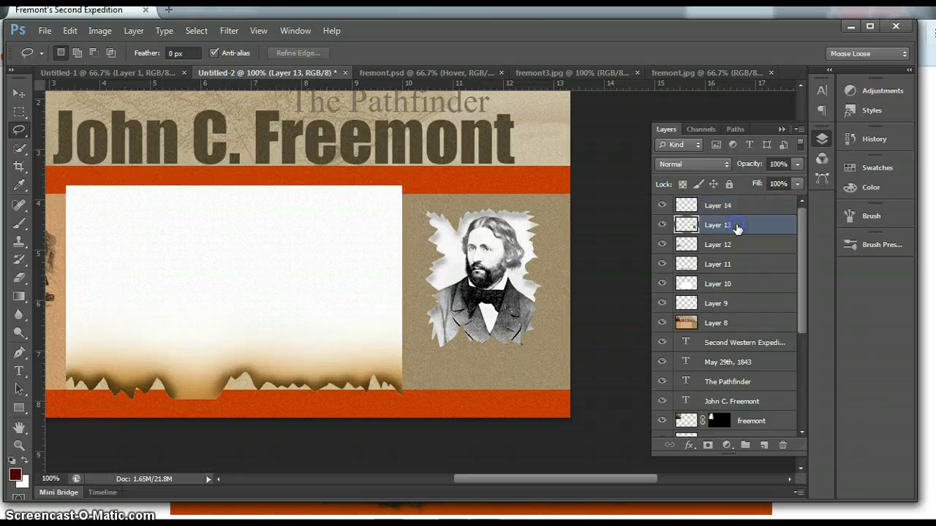
key("ctrl+u")
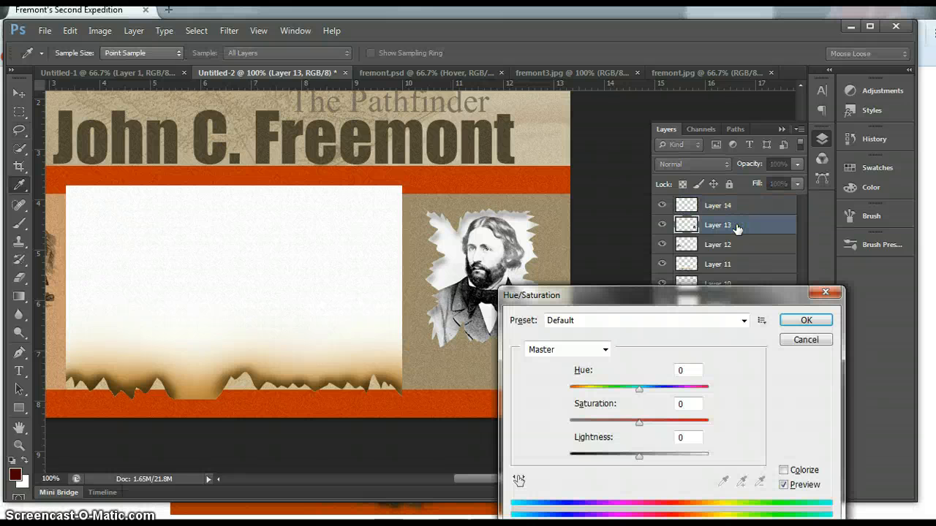
left_click(783, 470)
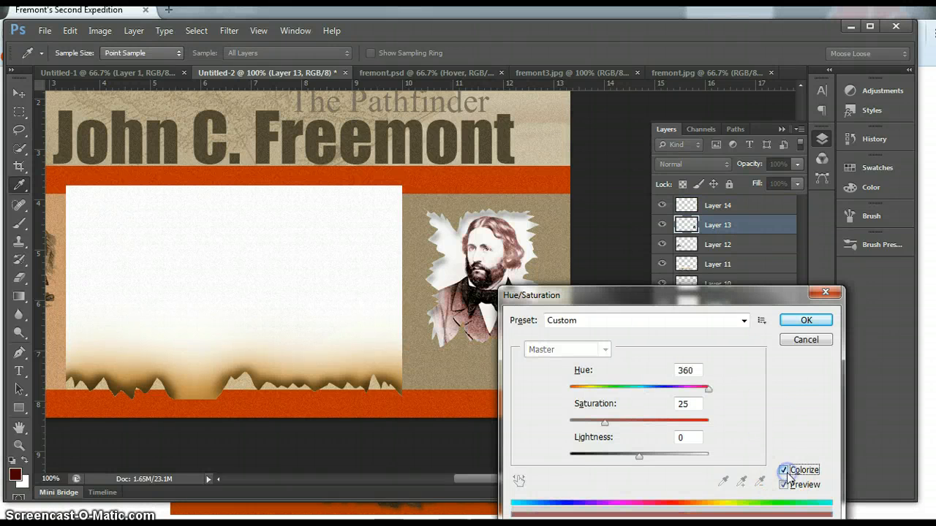
left_click_drag(708, 390, 708, 391)
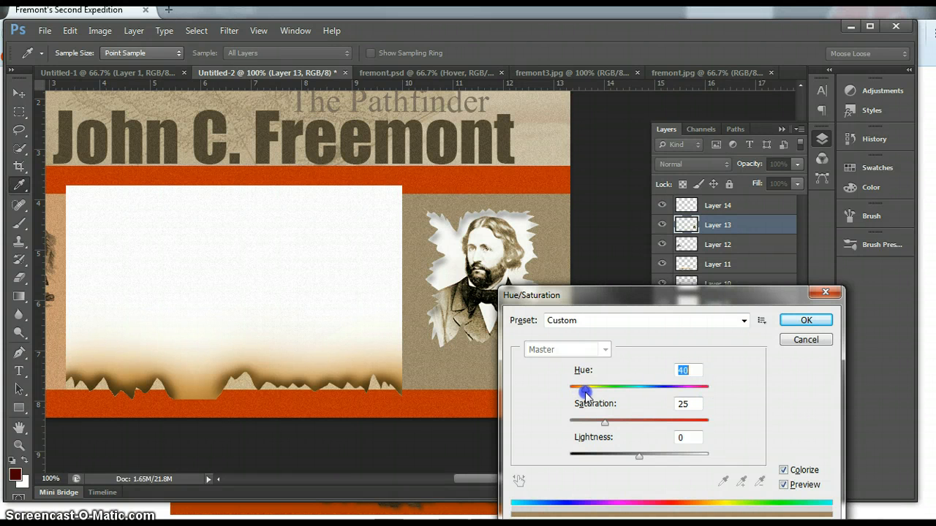
left_click_drag(585, 393, 585, 394)
left_click_drag(603, 424, 603, 424)
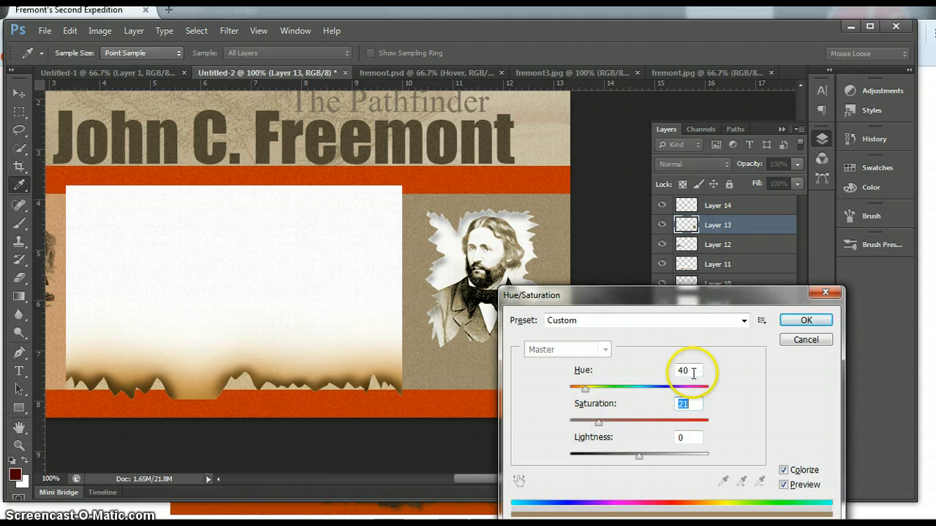
left_click(794, 323)
key("l")
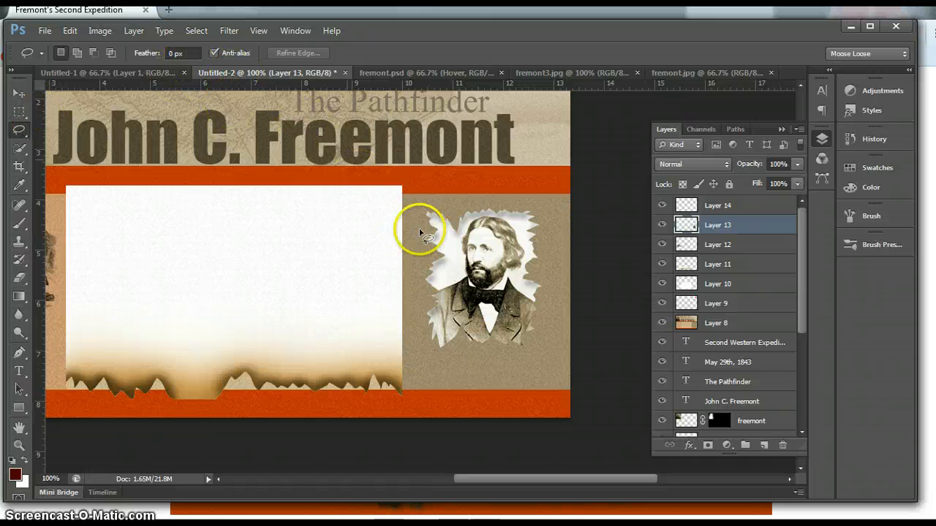
Step: Duplicate the Untitled-2 document with its layers kept unmerged, naming the duplicate "copy"
left_click(92, 33)
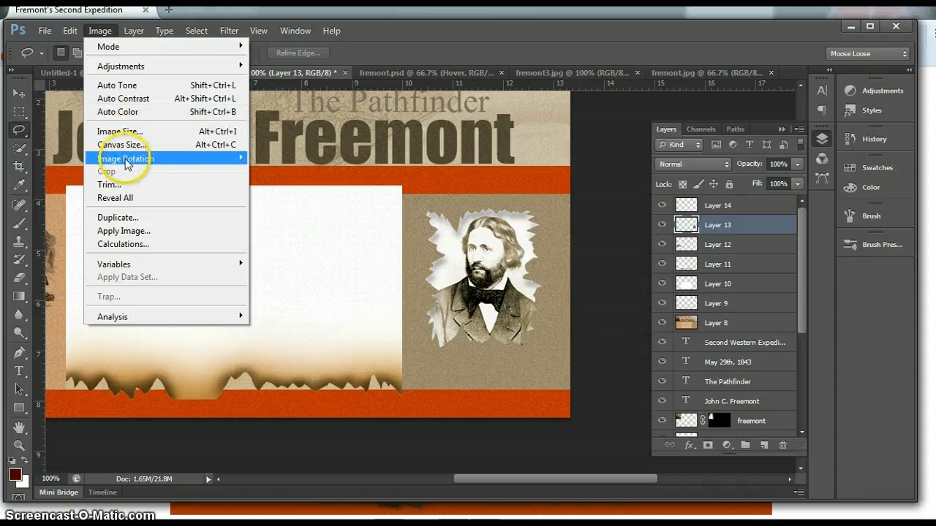
left_click(133, 219)
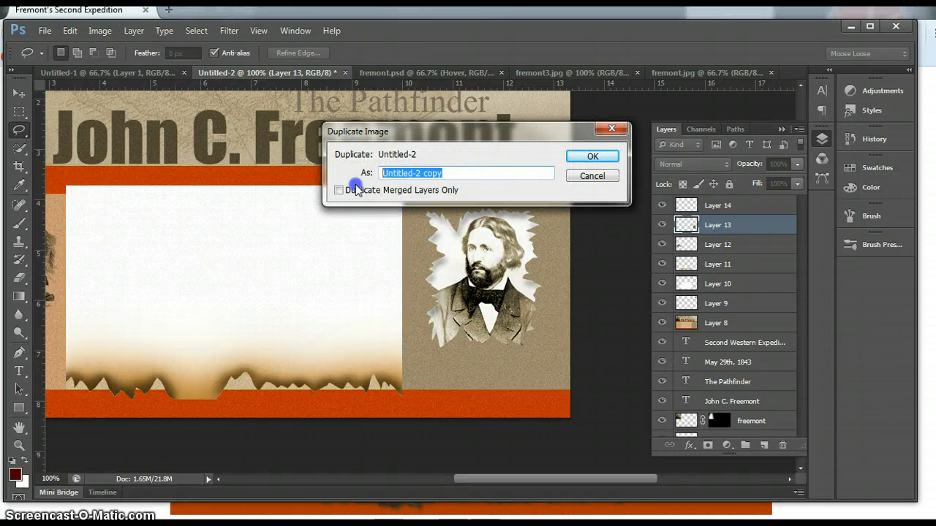
type("cop")
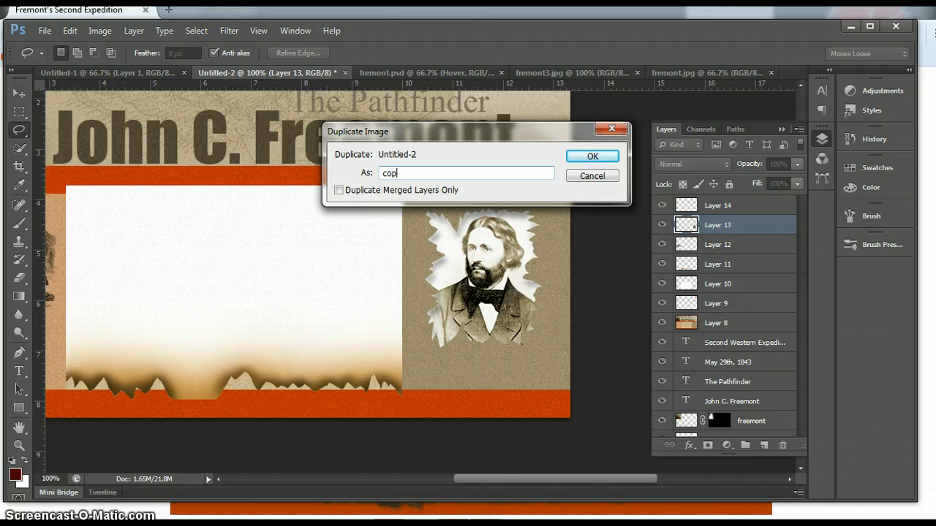
type("y")
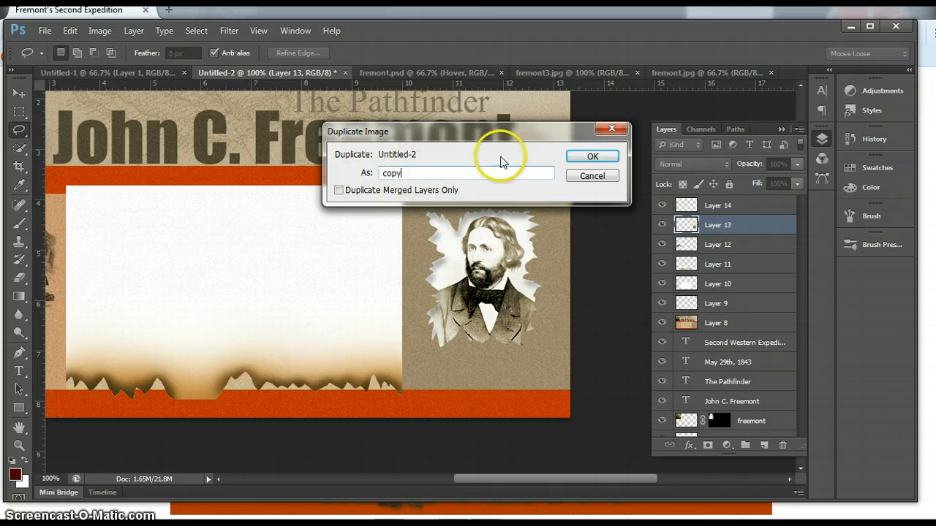
left_click(592, 157)
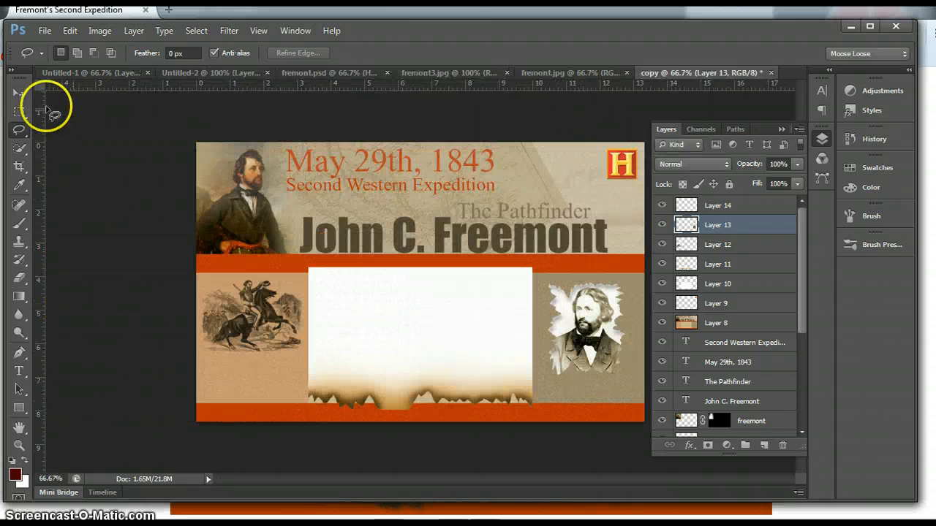
Step: Crop the duplicated document tightly around the torn-edge portrait, about 2.3 by 3 ruler units, with cropped pixels deleted
left_click(23, 169)
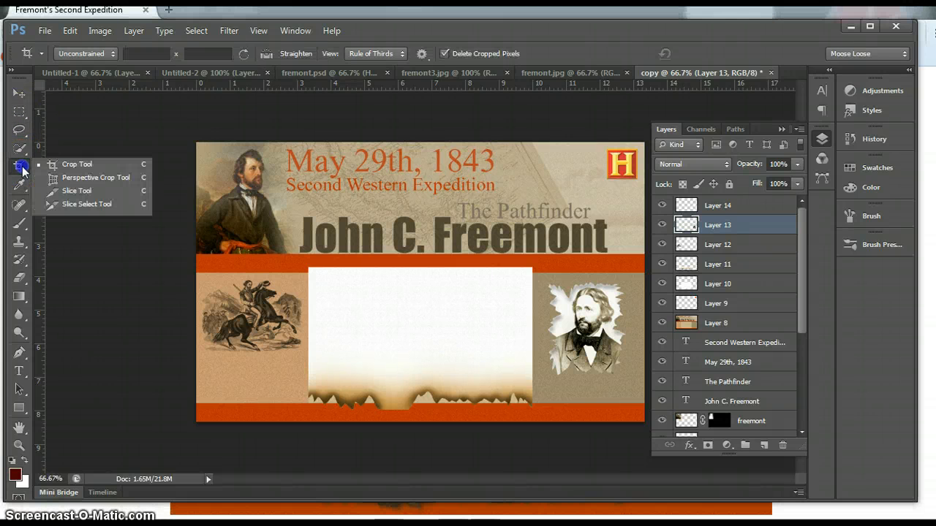
left_click(56, 162)
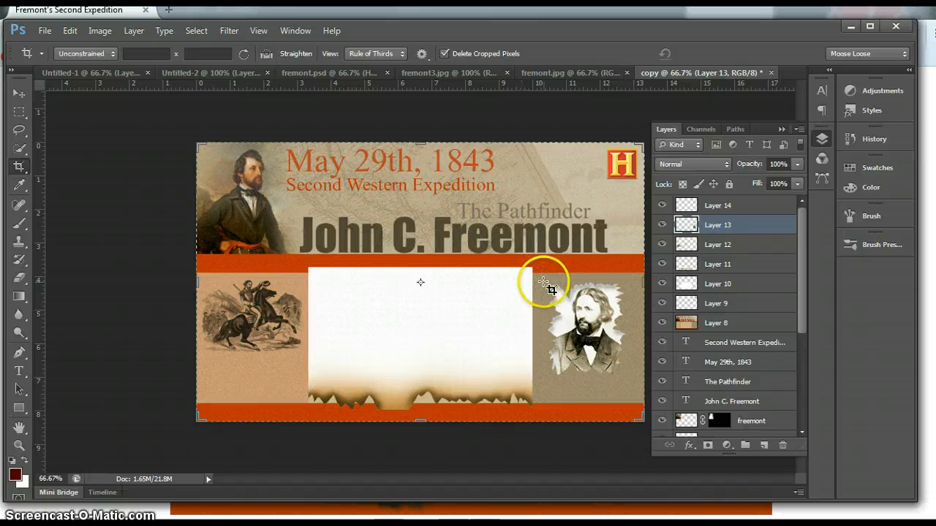
left_click_drag(543, 280, 590, 357)
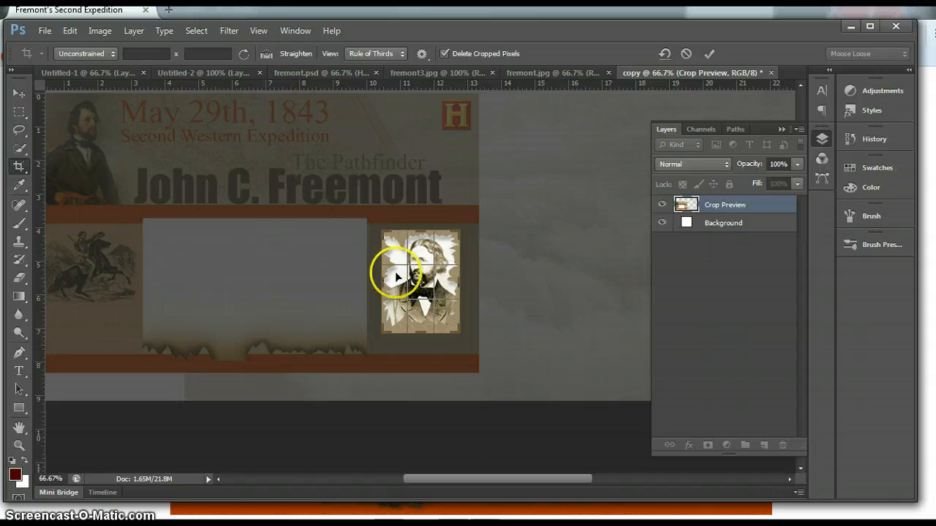
left_click_drag(381, 278, 385, 275)
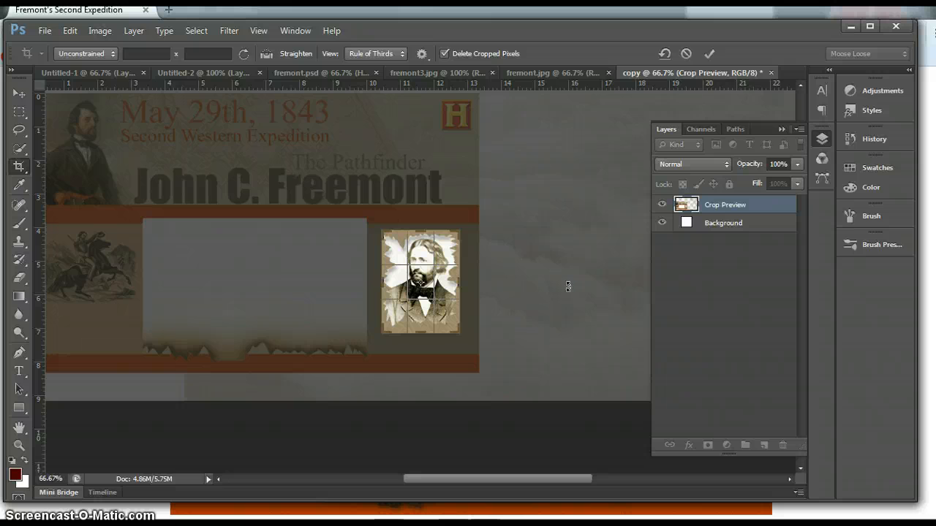
key("Return")
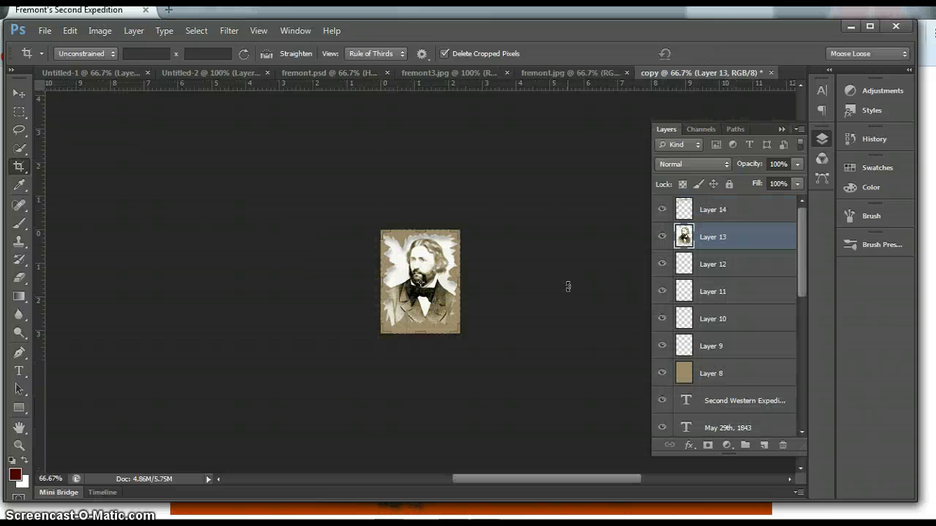
left_click(540, 296)
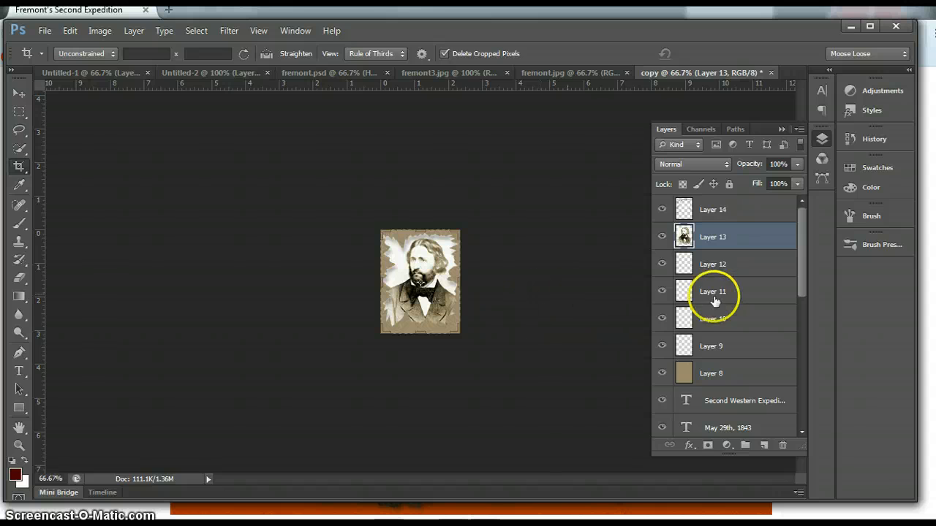
Step: Load Layer 13's portrait outline as a selection and invert it to select the area outside the torn edge
left_click(684, 235, "ctrl")
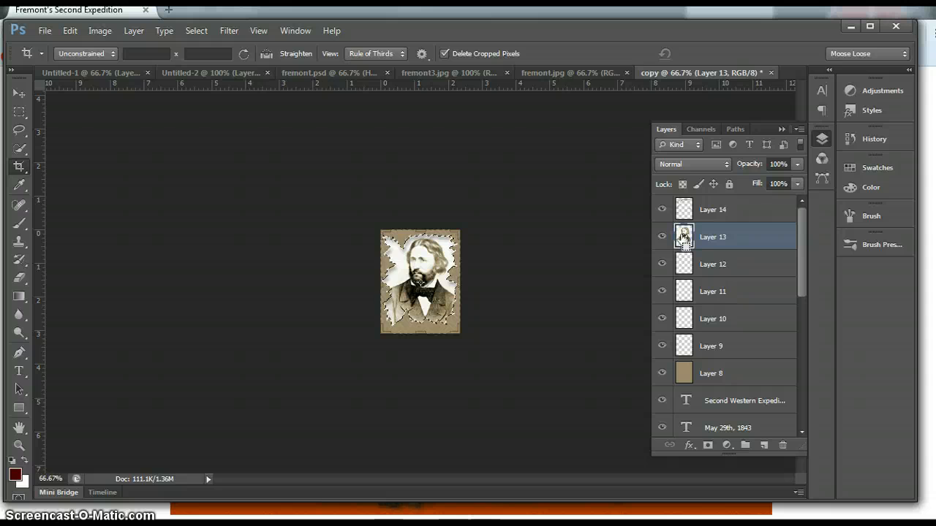
left_click(724, 236, "ctrl")
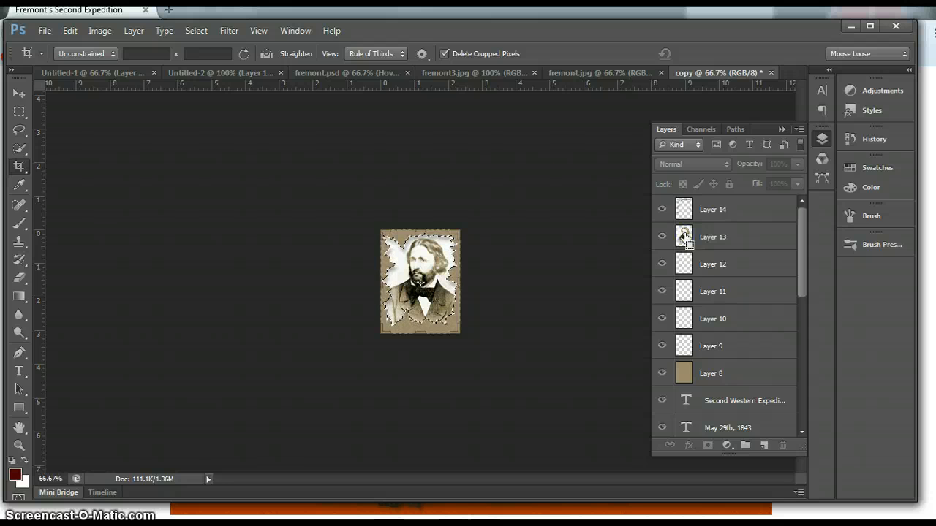
left_click(194, 35)
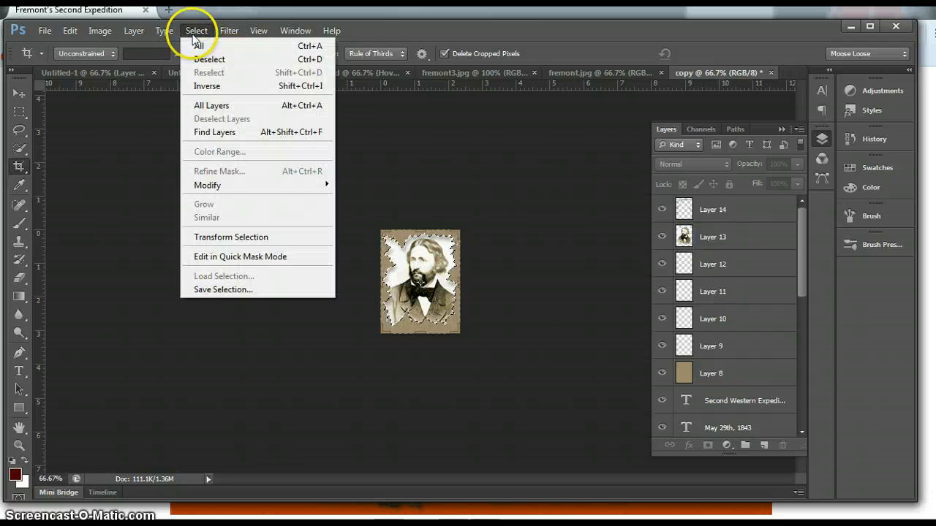
left_click(204, 87)
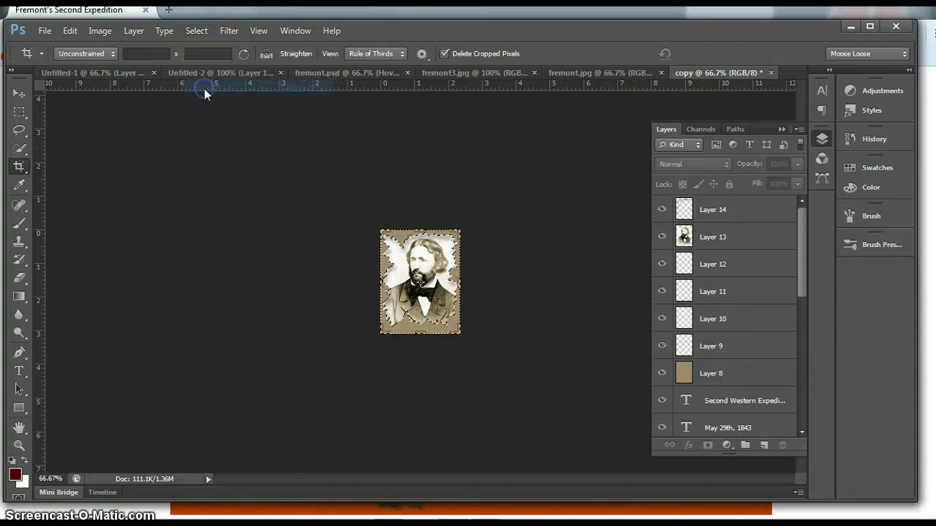
Step: Select Layer 8, the tan background behind the portrait, and hide it
left_click(712, 374)
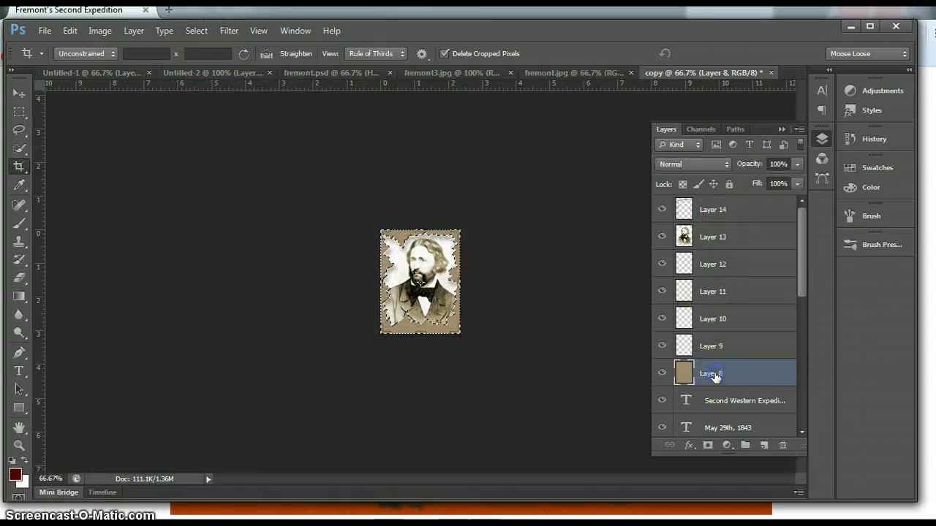
left_click(662, 374)
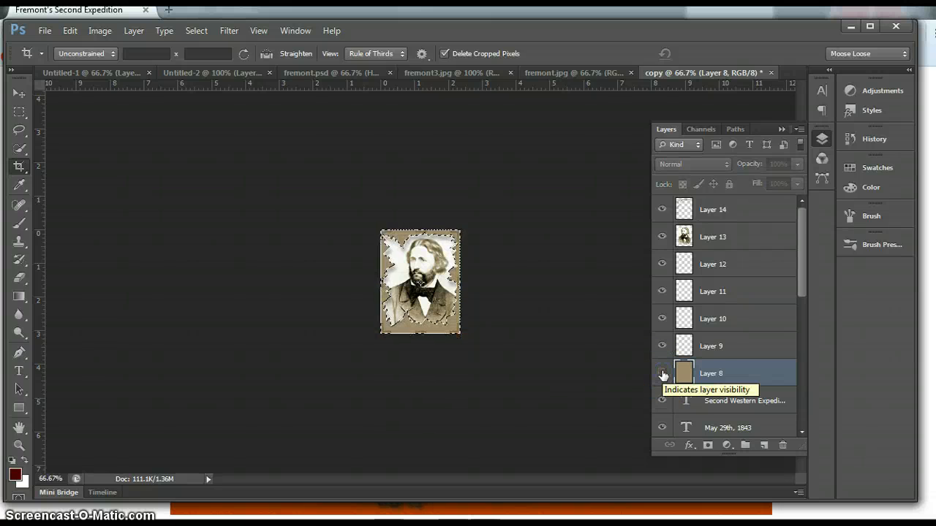